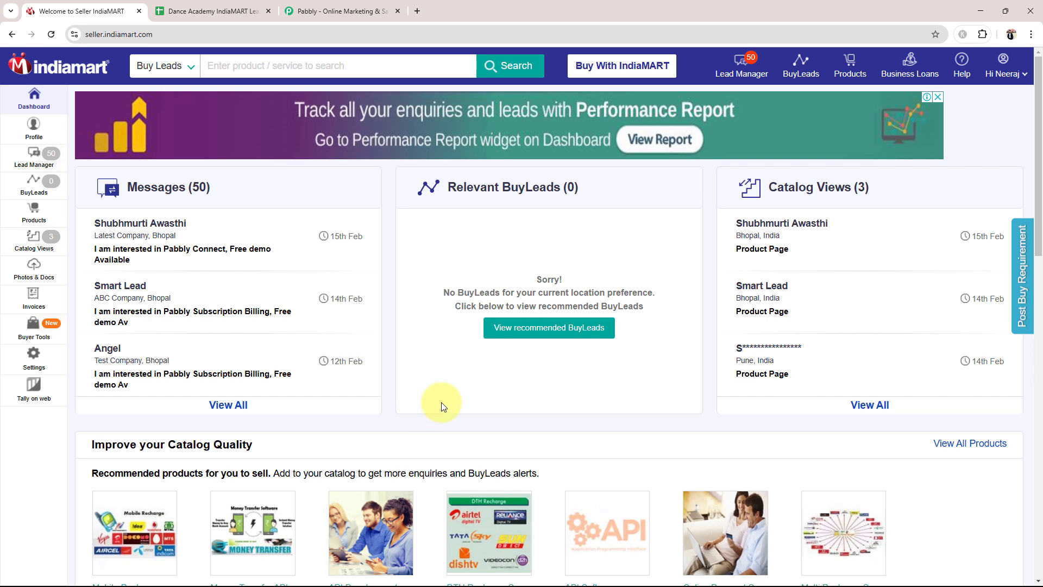
- Glance at the Dance Academy IndiaMART Leads sheet, then move over to the Pabbly website
{"action": "left_click", "coordinate": [170, 5]}
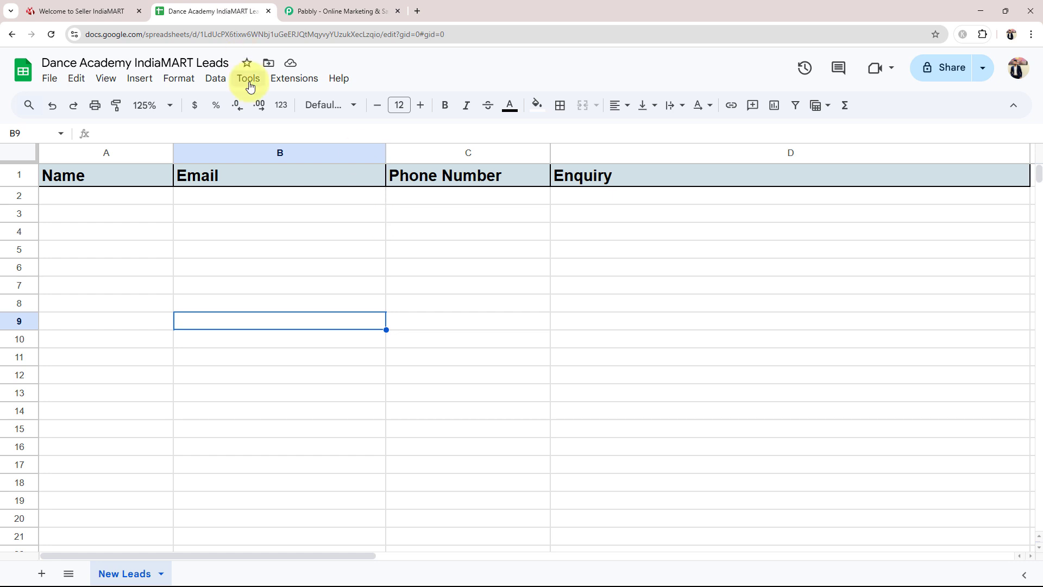
{"action": "left_click", "coordinate": [117, 11]}
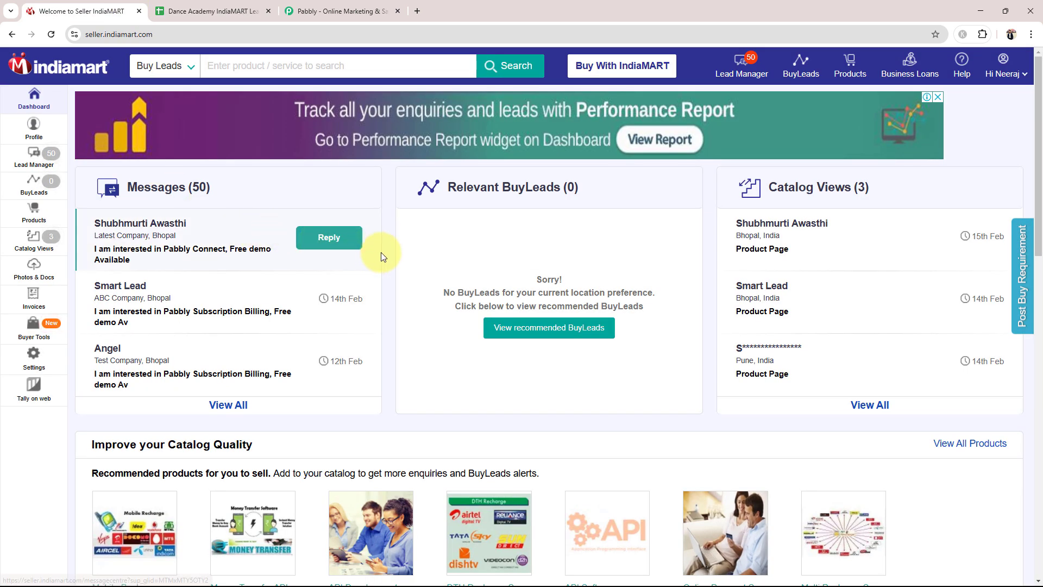
{"action": "left_click", "coordinate": [305, 11]}
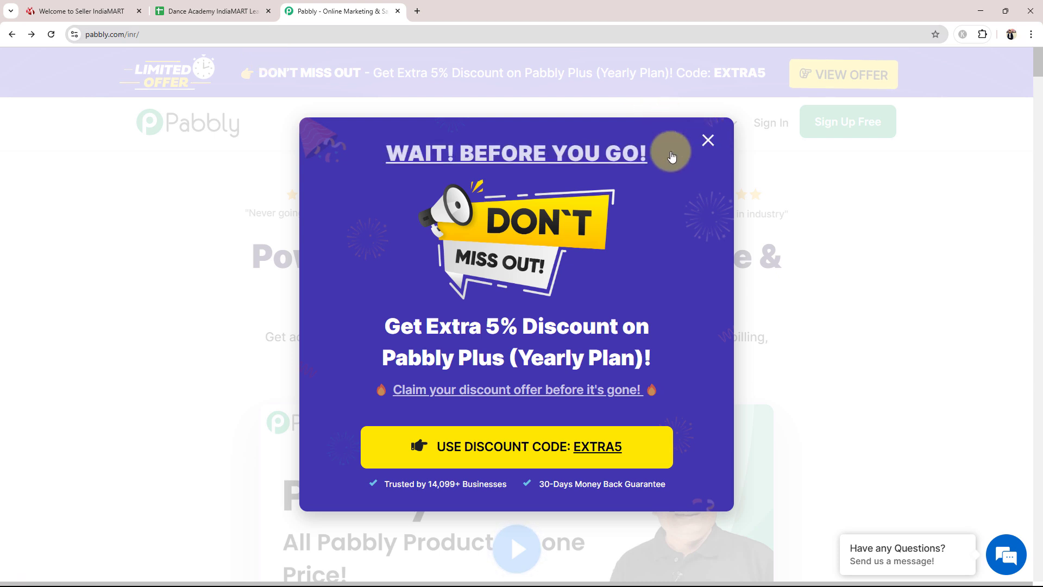
- Dismiss the Pabbly promo popup, sign in, and launch Pabbly Connect from the apps list
{"action": "left_click", "coordinate": [707, 140]}
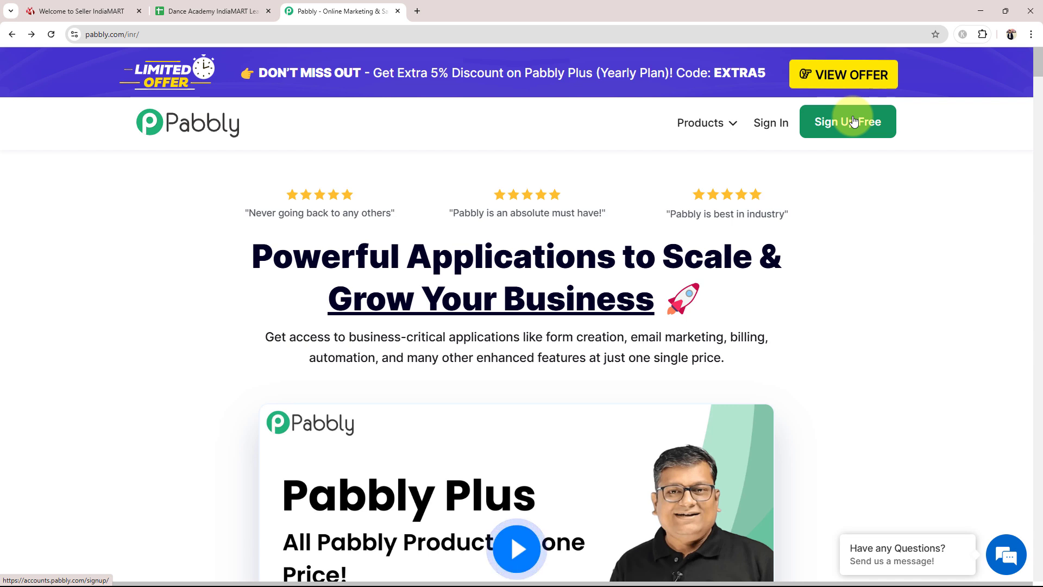
{"action": "left_click", "coordinate": [770, 123]}
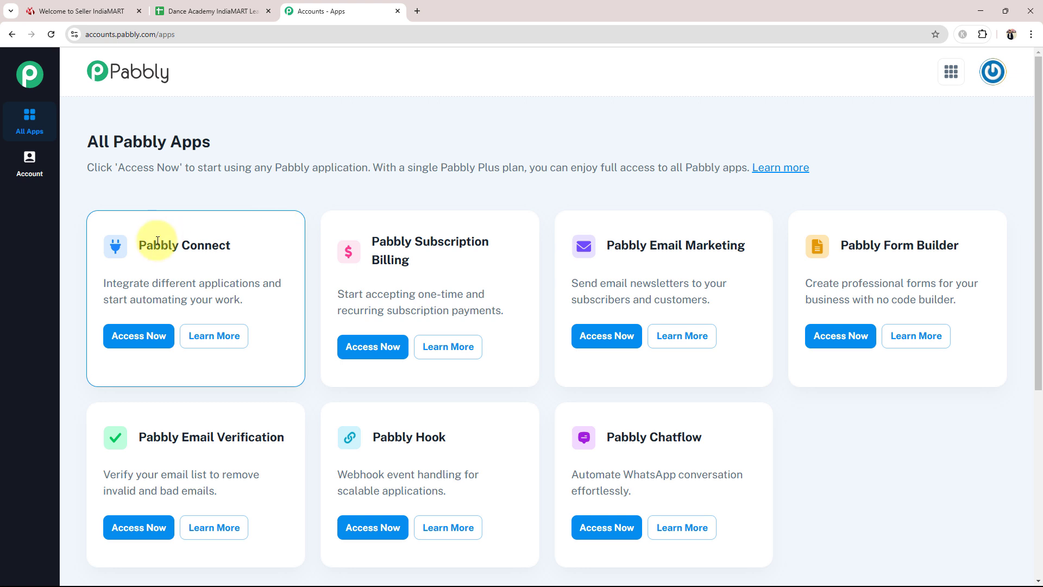
{"action": "left_click_drag", "start_coordinate": [148, 244], "coordinate": [263, 250]}
{"action": "left_click", "coordinate": [147, 333]}
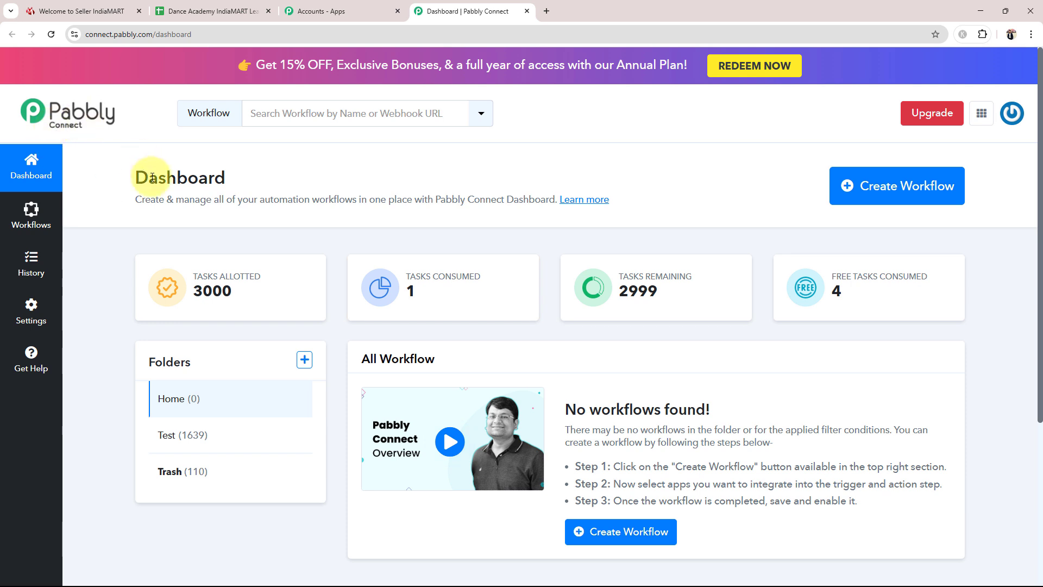
{"action": "left_click_drag", "start_coordinate": [132, 179], "coordinate": [210, 182]}
- Create the workflow 'Add IndiaMART Leads to Google Sheets for Dance Academy' in the Home folder
{"action": "left_click", "coordinate": [273, 181]}
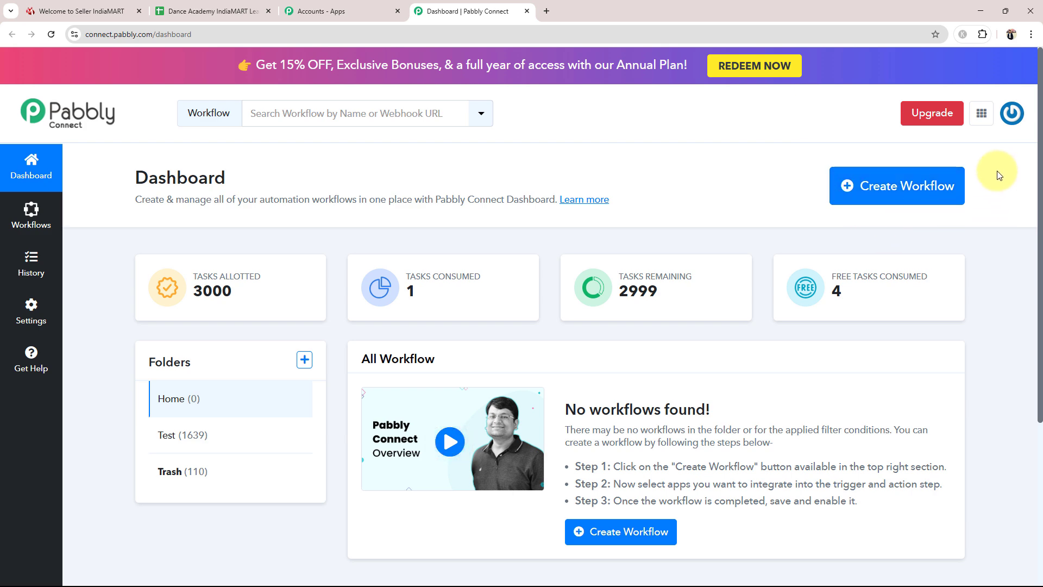
{"action": "left_click", "coordinate": [925, 187]}
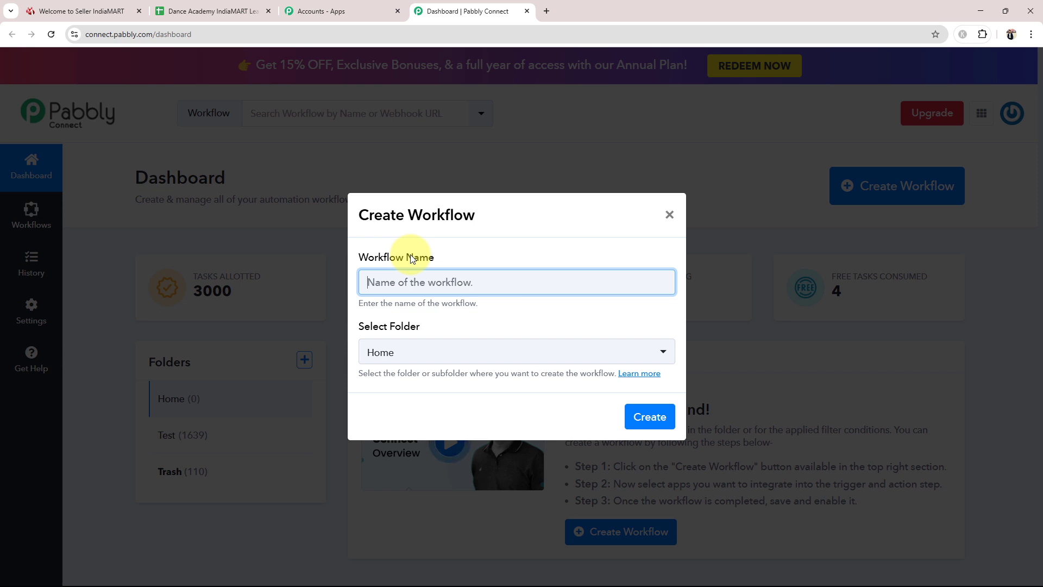
{"action": "type", "text": "Add IndiaMART Leads to Google Sheets for Dance Academy"}
{"action": "left_click", "coordinate": [428, 314]}
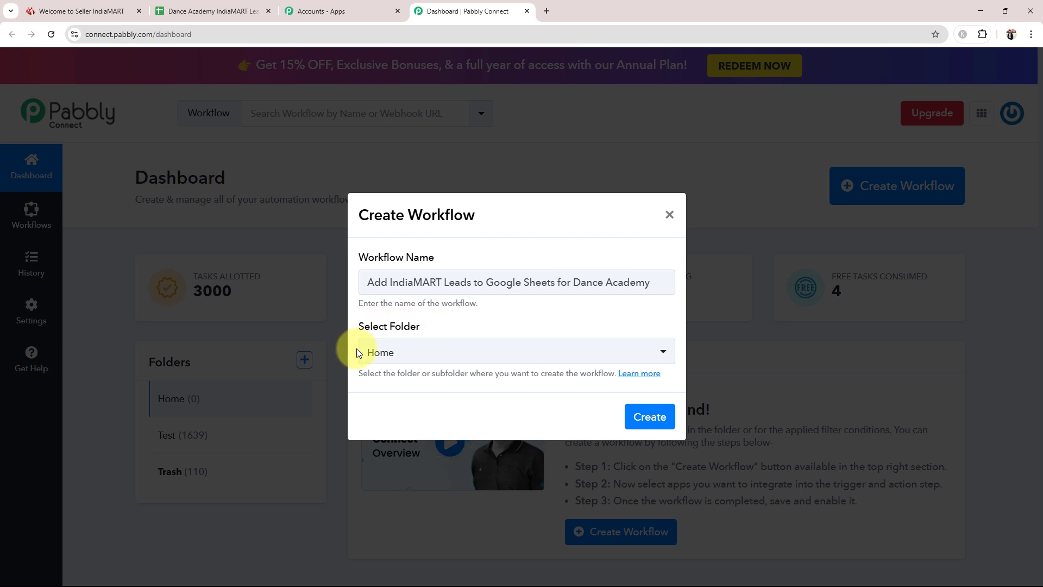
{"action": "left_click", "coordinate": [391, 352]}
{"action": "left_click", "coordinate": [418, 423]}
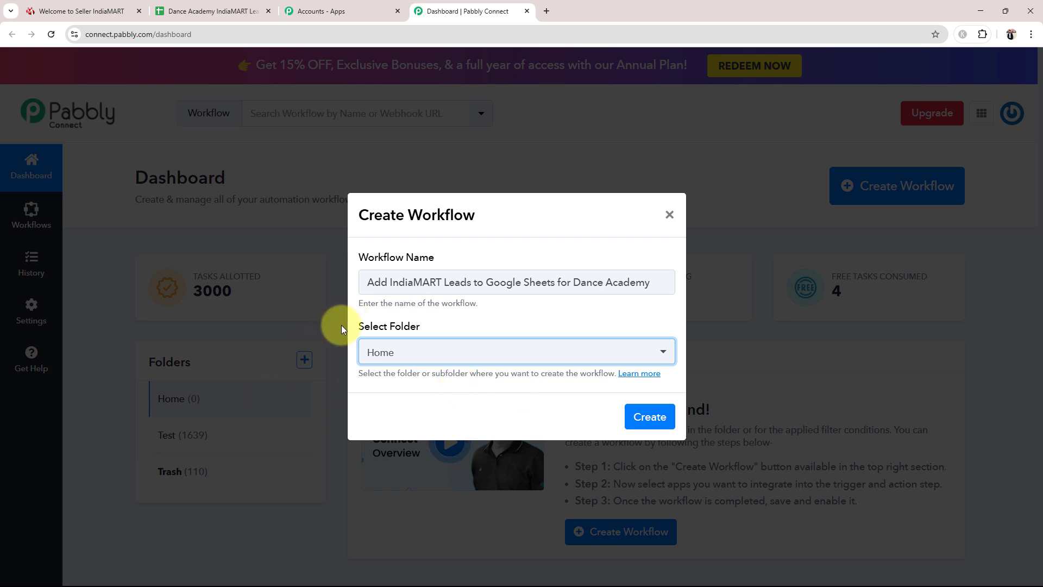
{"action": "left_click", "coordinate": [657, 418]}
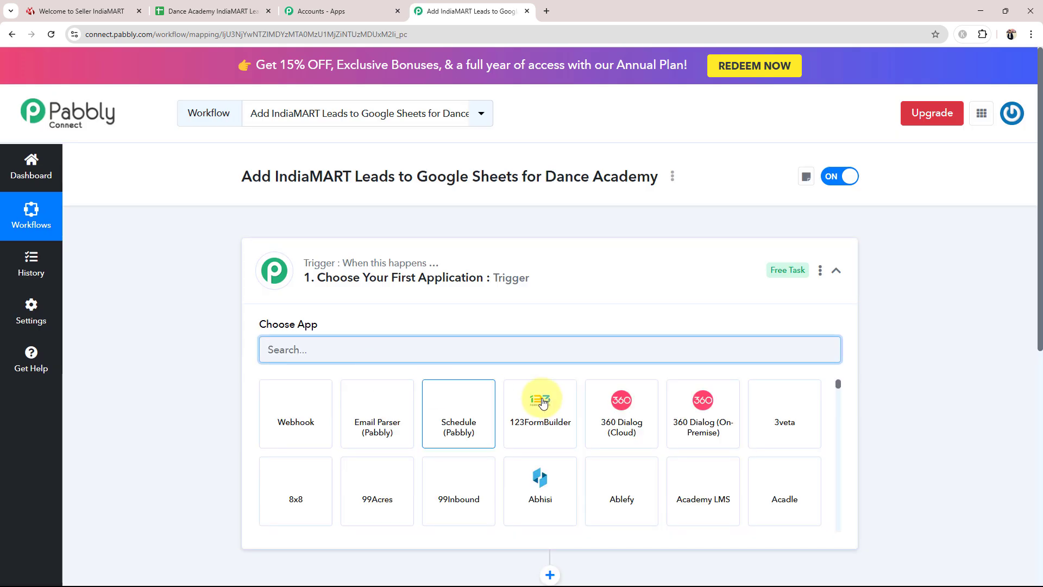
- Collapse the empty Trigger card and switch to the IndiaMART Seller dashboard
{"action": "left_click", "coordinate": [596, 287]}
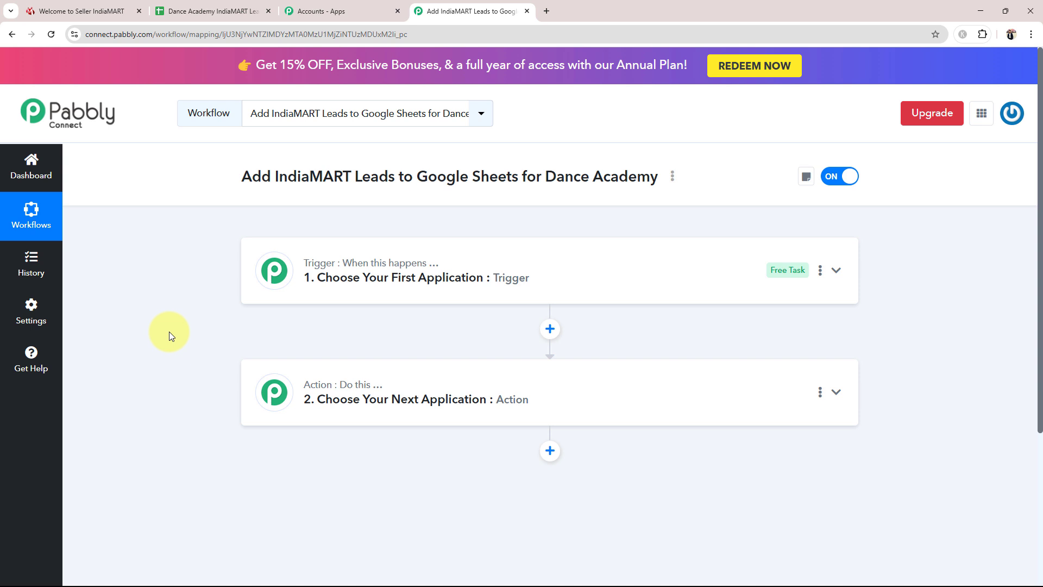
{"action": "left_click", "coordinate": [66, 9]}
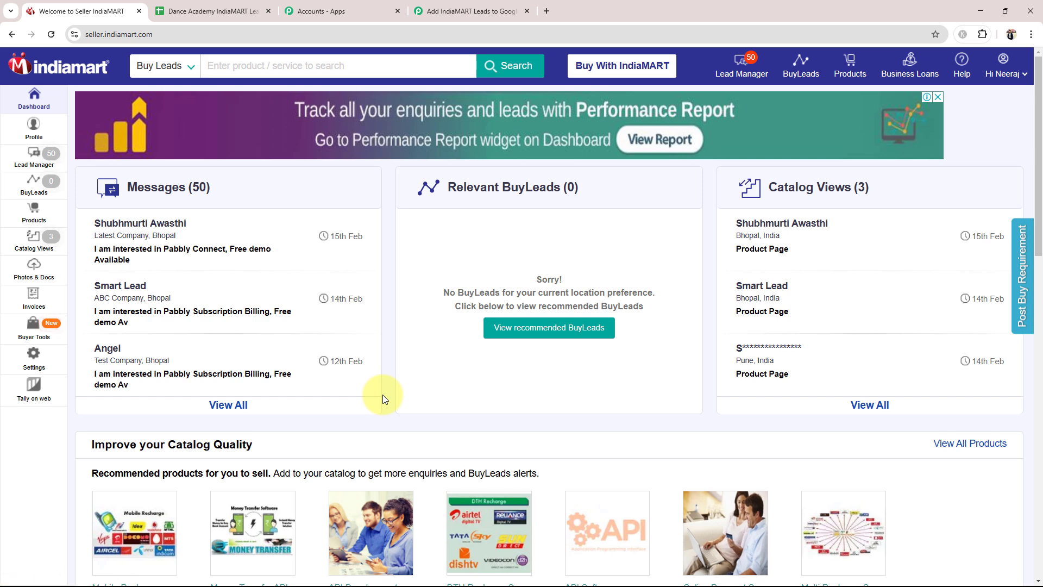
- Check the empty Name, Email, Phone Number and Enquiry columns in the leads sheet, then return to Pabbly
{"action": "left_click", "coordinate": [193, 10]}
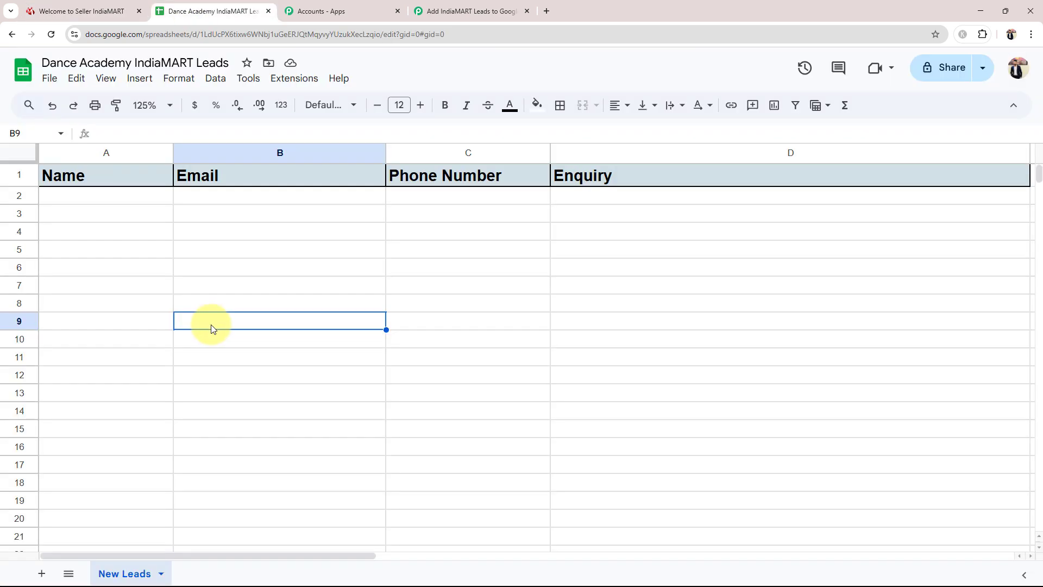
{"action": "left_click", "coordinate": [109, 200]}
{"action": "left_click", "coordinate": [248, 200]}
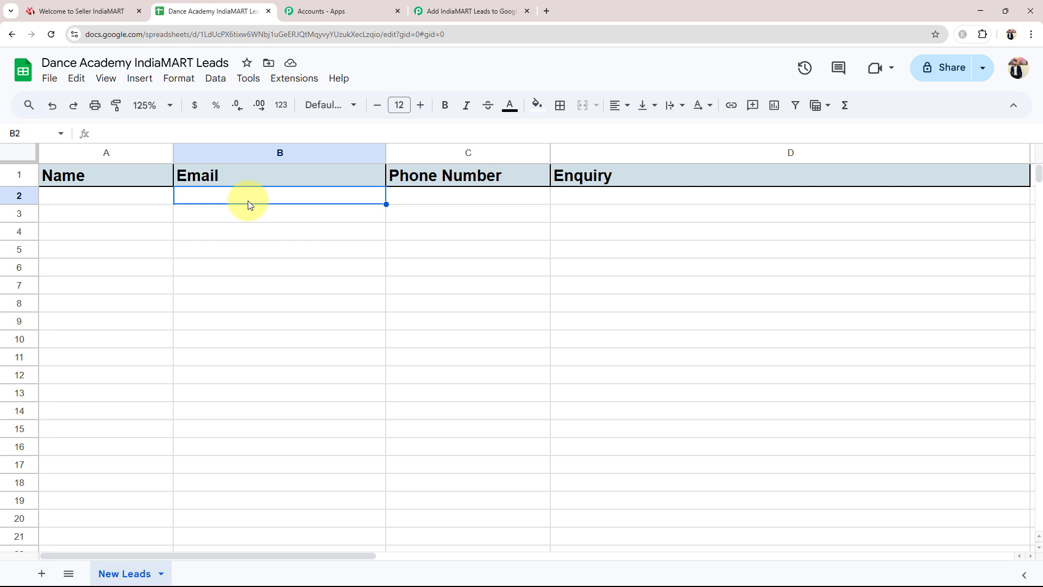
{"action": "left_click", "coordinate": [461, 212]}
{"action": "left_click", "coordinate": [617, 200]}
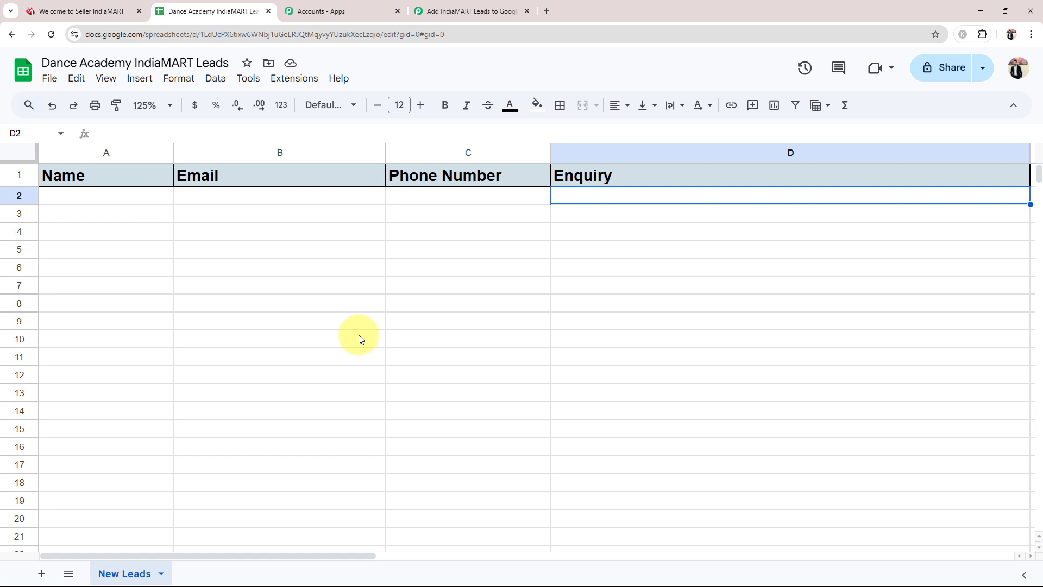
{"action": "left_click", "coordinate": [429, 11]}
- Set the workflow trigger to IndiaMART with the New Leads event
{"action": "left_click", "coordinate": [345, 266]}
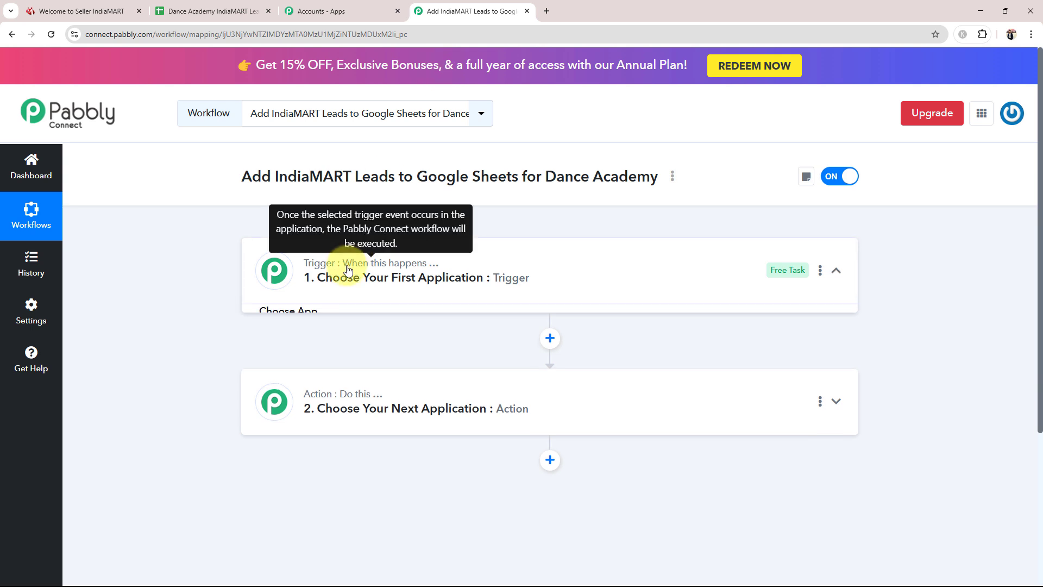
{"action": "left_click", "coordinate": [327, 348]}
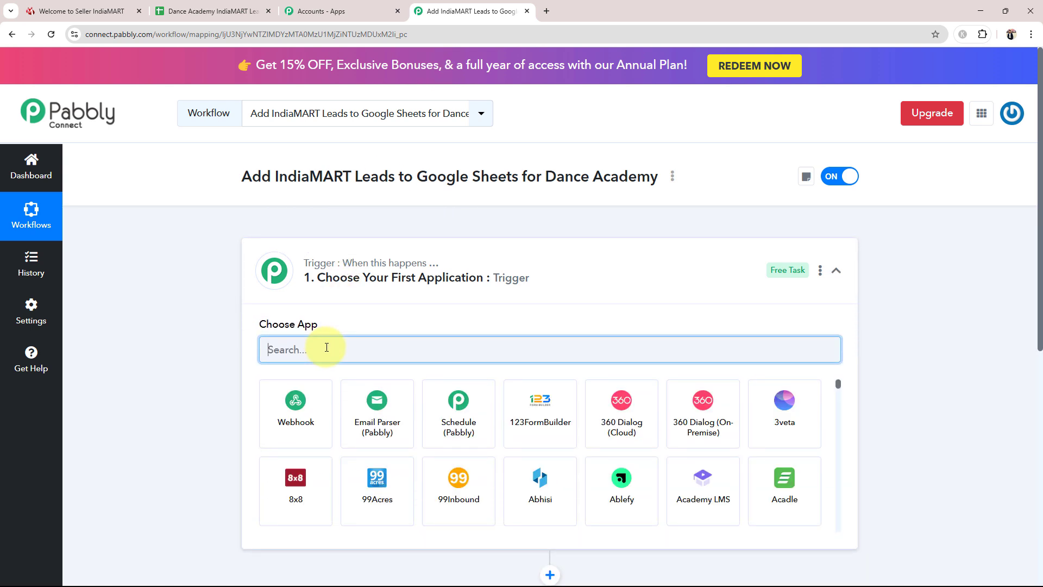
{"action": "type", "text": "India"}
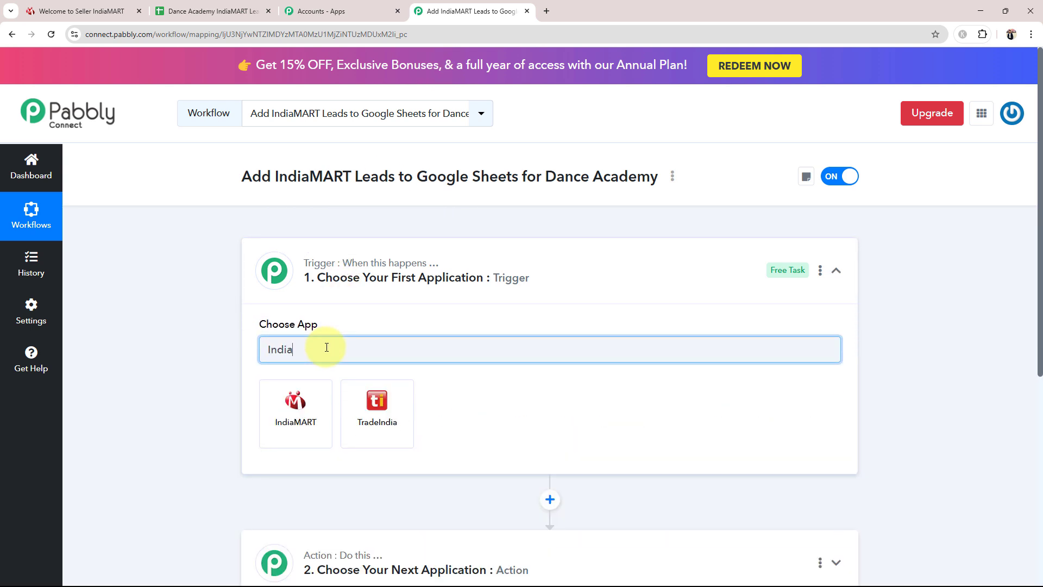
{"action": "left_click", "coordinate": [320, 405]}
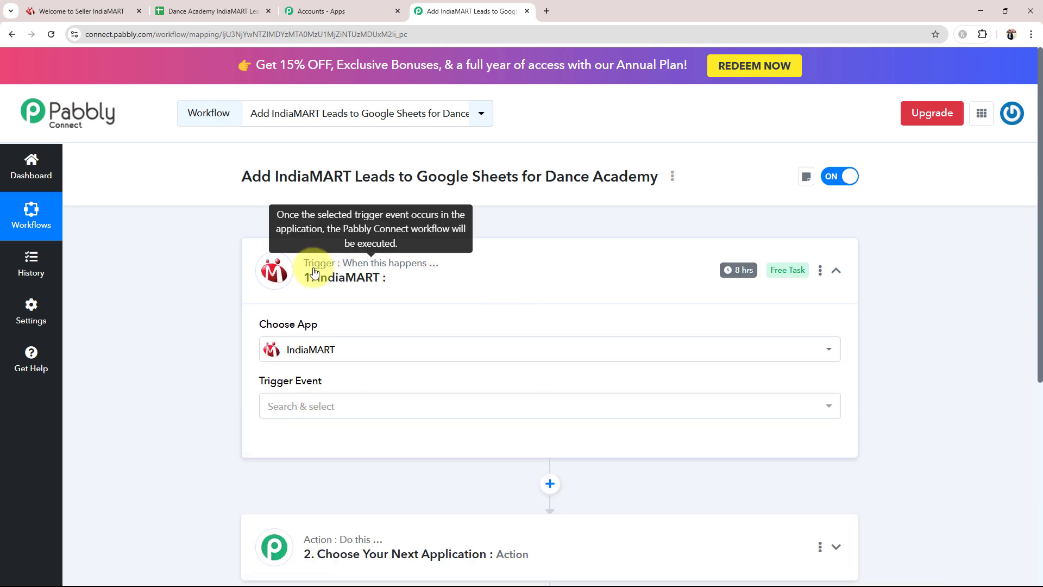
{"action": "left_click", "coordinate": [308, 411]}
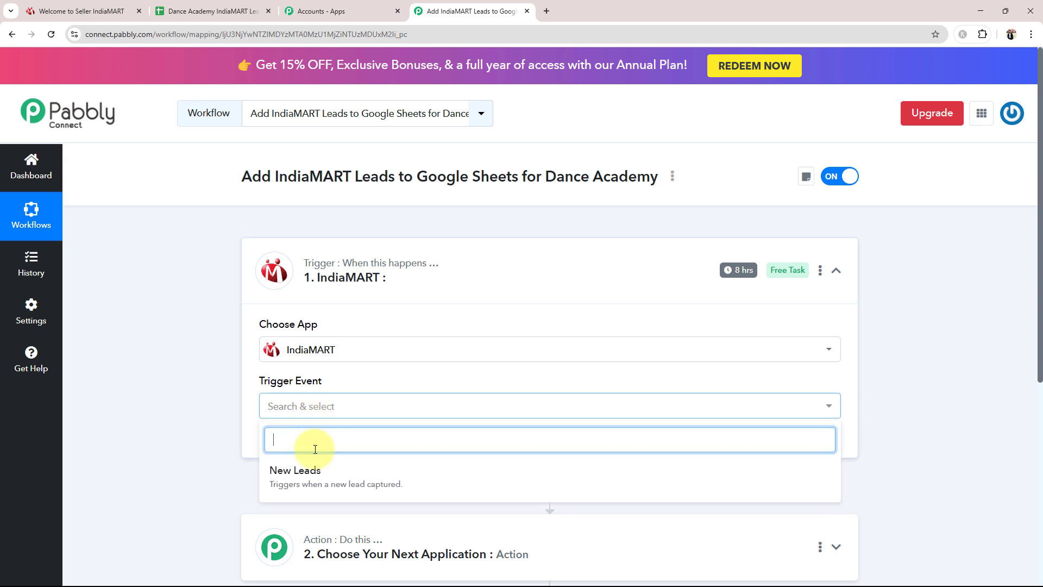
{"action": "left_click", "coordinate": [296, 467]}
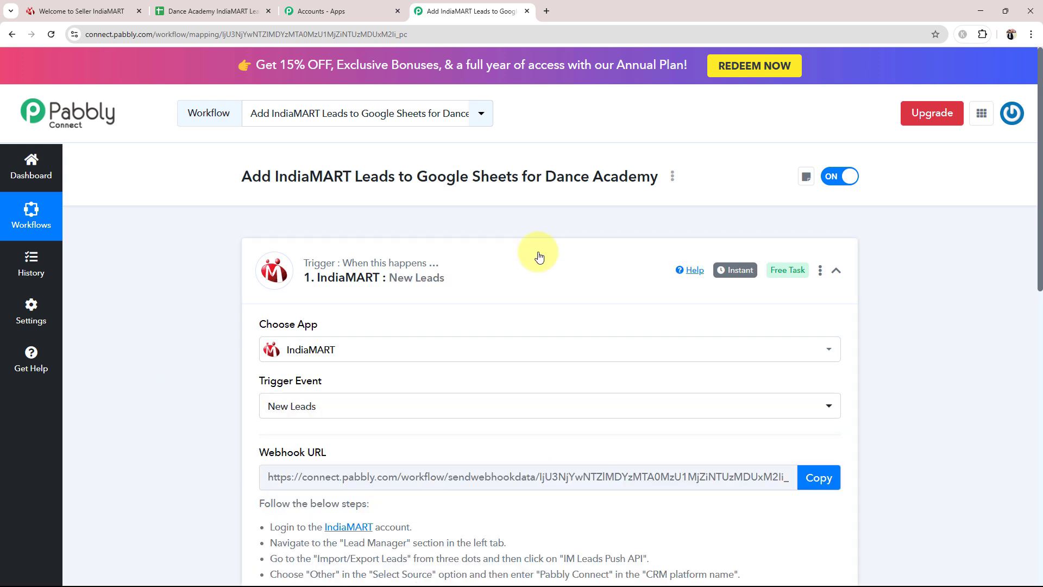
{"action": "left_click", "coordinate": [526, 273]}
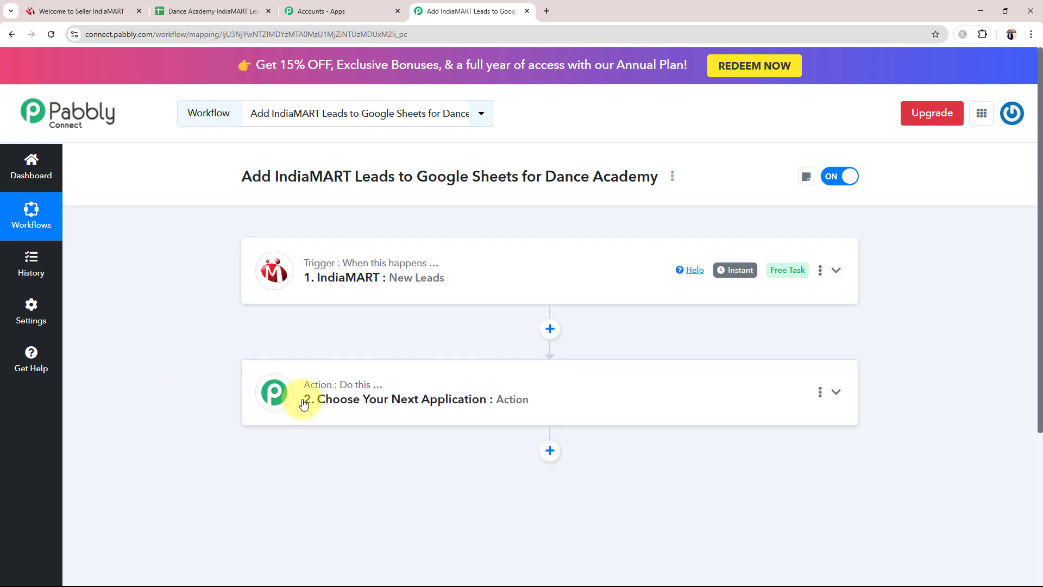
- Set the workflow action to Google Sheets with the Add New Row event
{"action": "left_click", "coordinate": [302, 402]}
{"action": "scroll", "coordinate": [303, 380], "scroll_direction": "down", "scroll_amount": 3}
{"action": "left_click", "coordinate": [305, 288]}
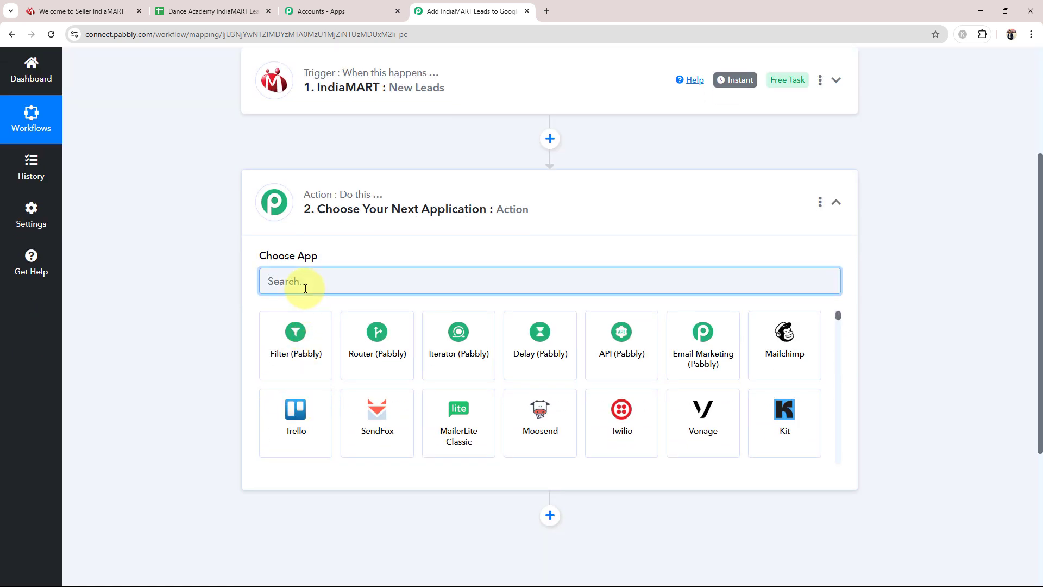
{"action": "type", "text": "Google"}
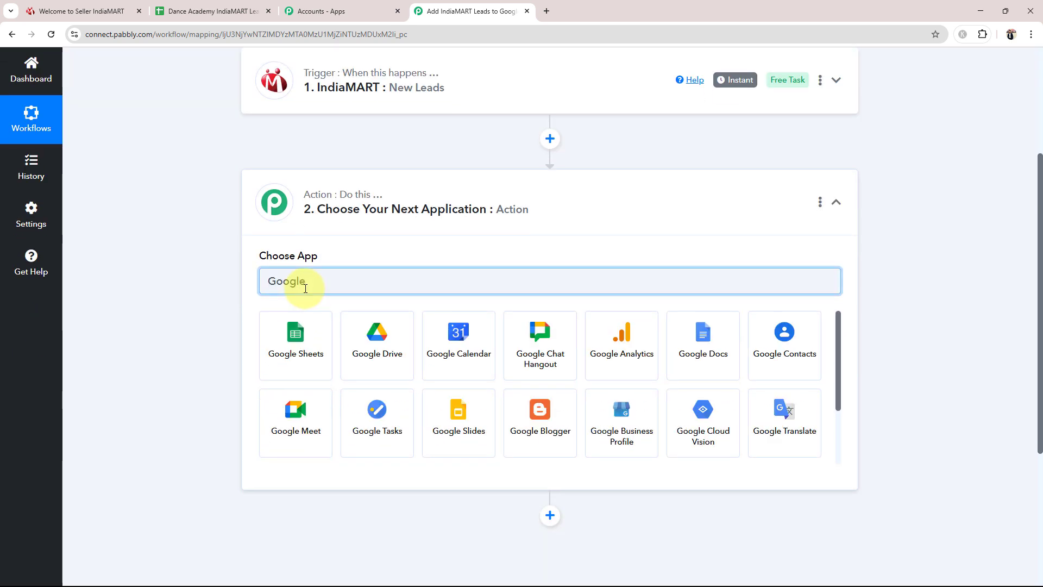
{"action": "left_click", "coordinate": [305, 327]}
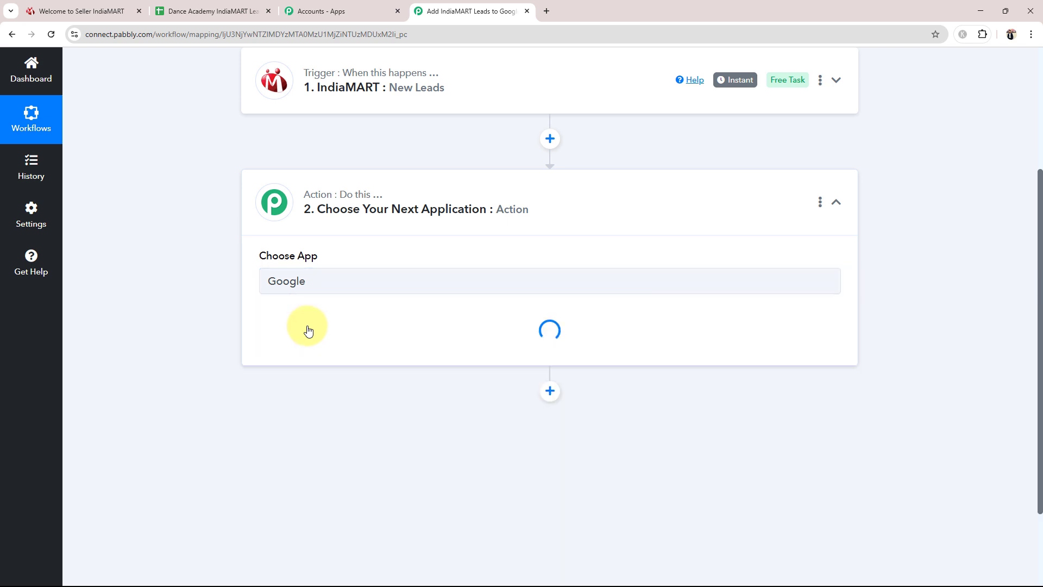
{"action": "left_click", "coordinate": [296, 337]}
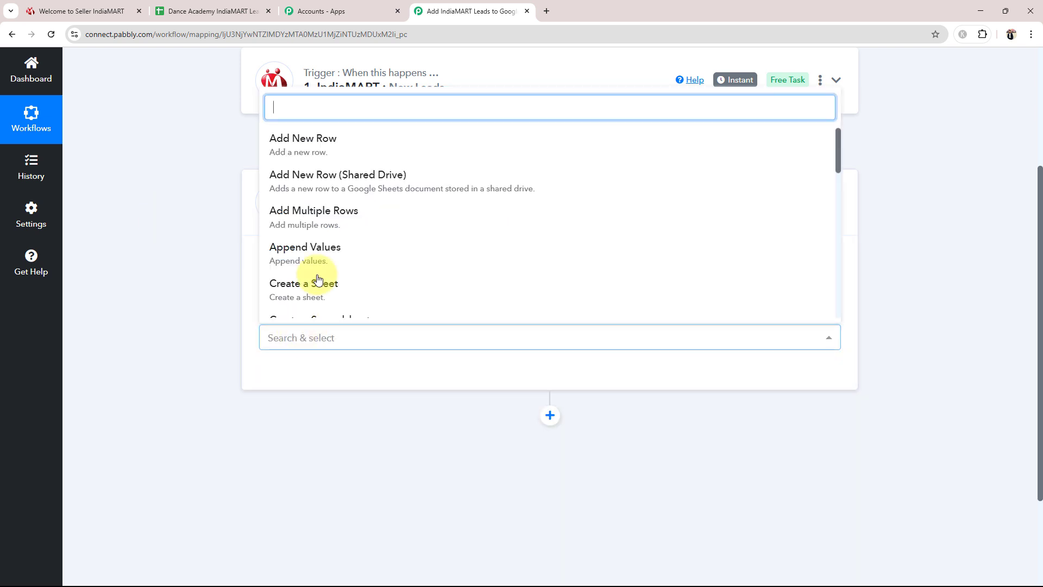
{"action": "left_click", "coordinate": [299, 136]}
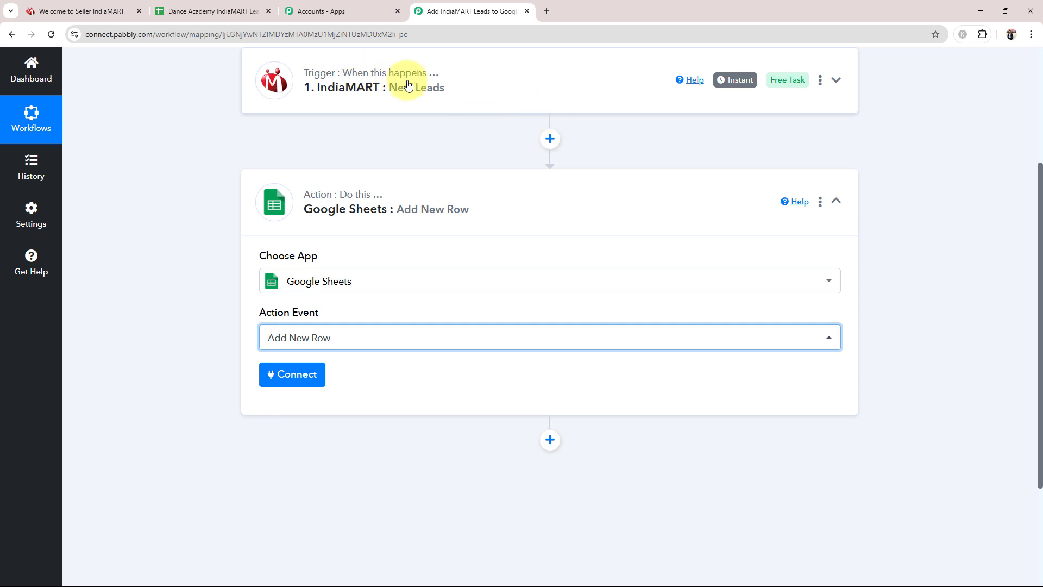
{"action": "left_click", "coordinate": [443, 210]}
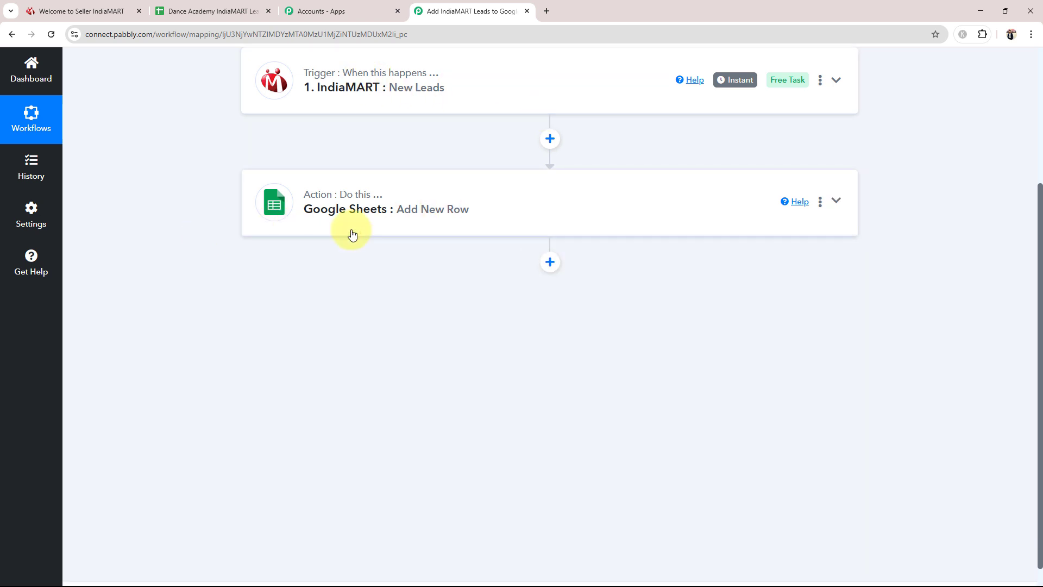
{"action": "scroll", "coordinate": [298, 303], "scroll_direction": "up", "scroll_amount": 4}
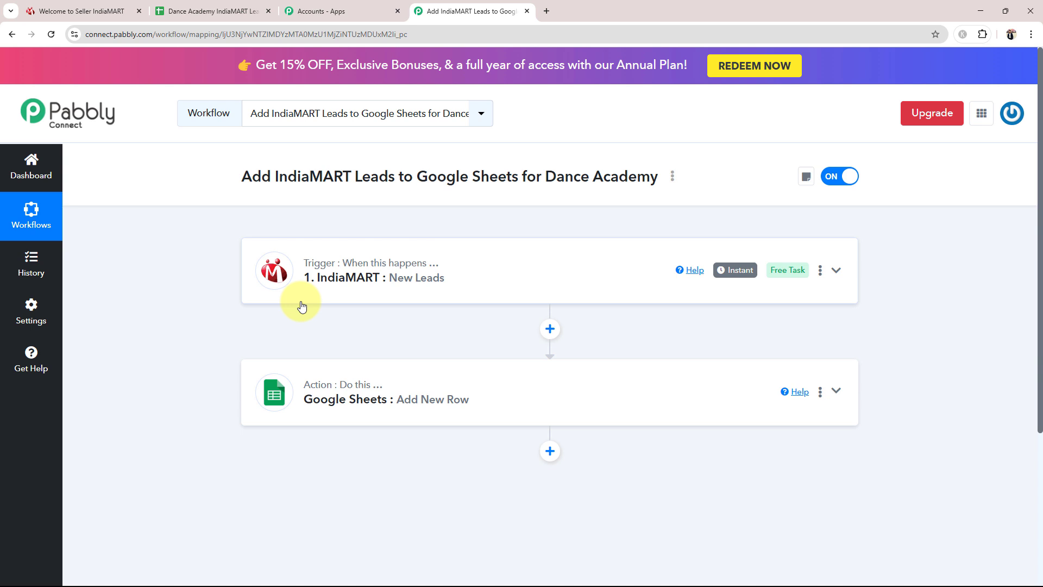
- Copy the IndiaMART trigger's webhook URL in Pabbly Connect
{"action": "left_click", "coordinate": [405, 266]}
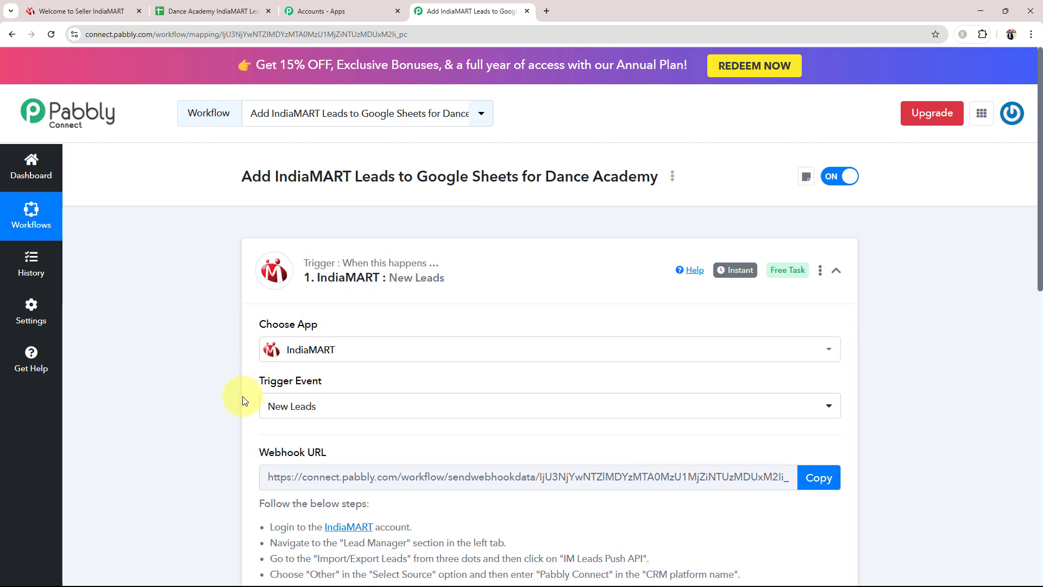
{"action": "scroll", "coordinate": [244, 399], "scroll_direction": "down", "scroll_amount": 4}
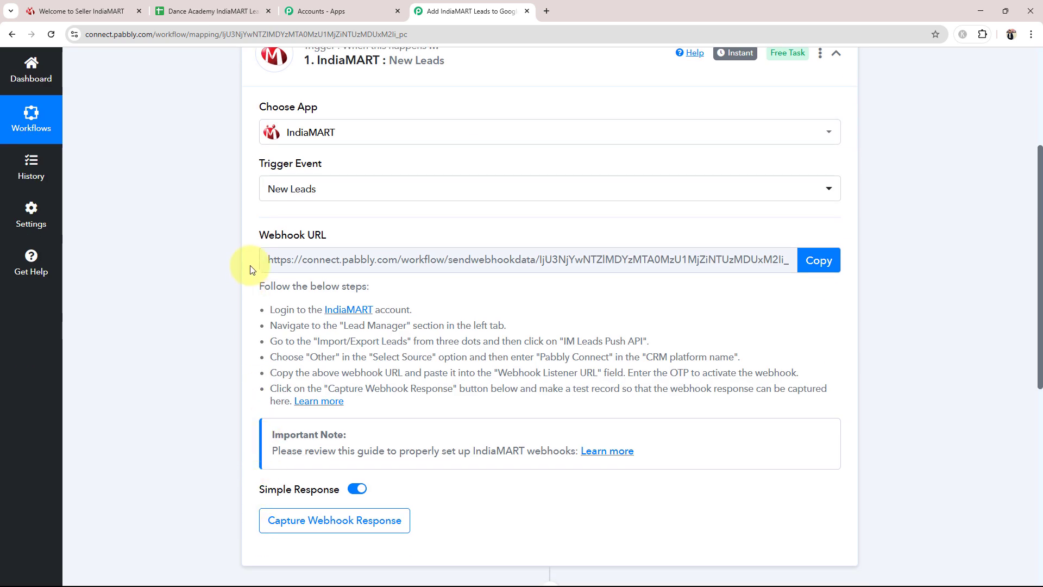
{"action": "left_click_drag", "start_coordinate": [257, 234], "coordinate": [353, 239]}
{"action": "left_click", "coordinate": [231, 339]}
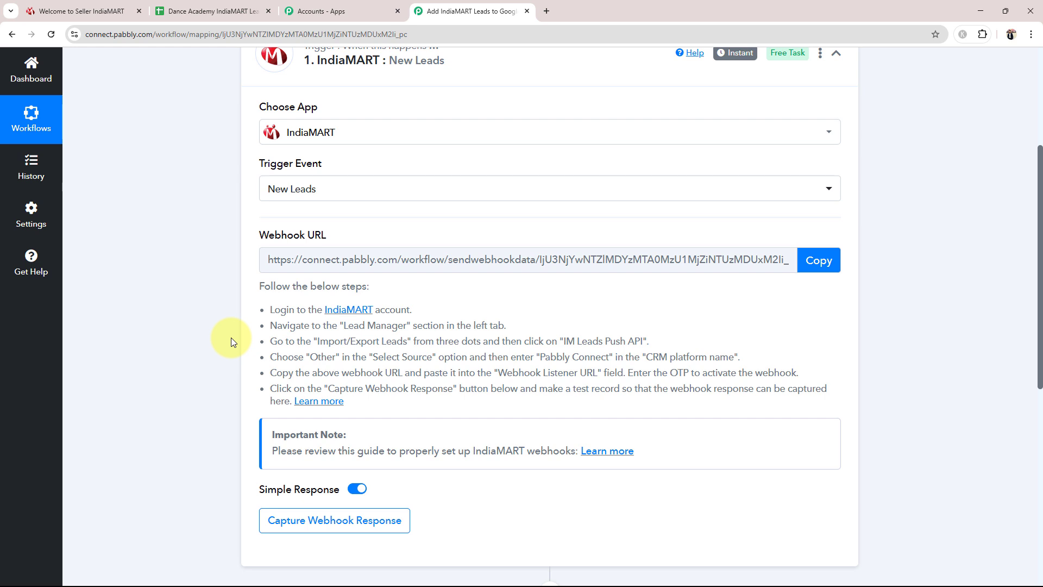
{"action": "left_click_drag", "start_coordinate": [251, 237], "coordinate": [353, 233]}
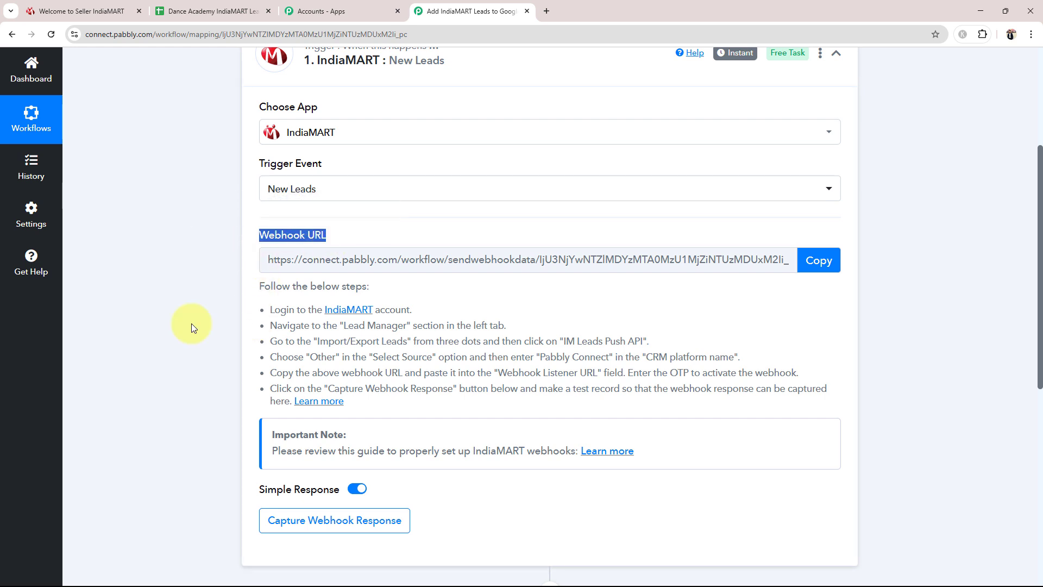
{"action": "left_click", "coordinate": [189, 326]}
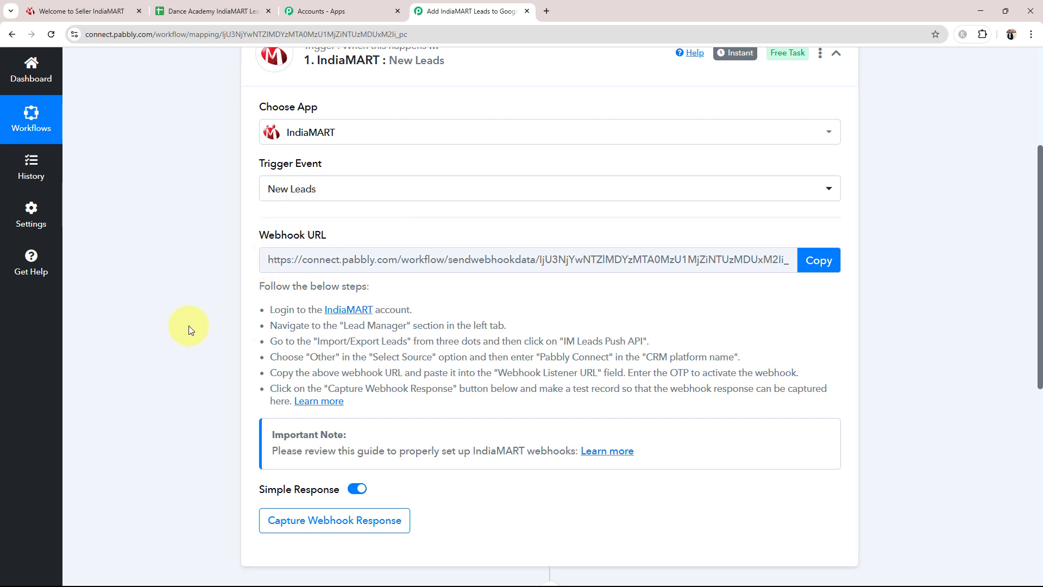
{"action": "left_click", "coordinate": [816, 267]}
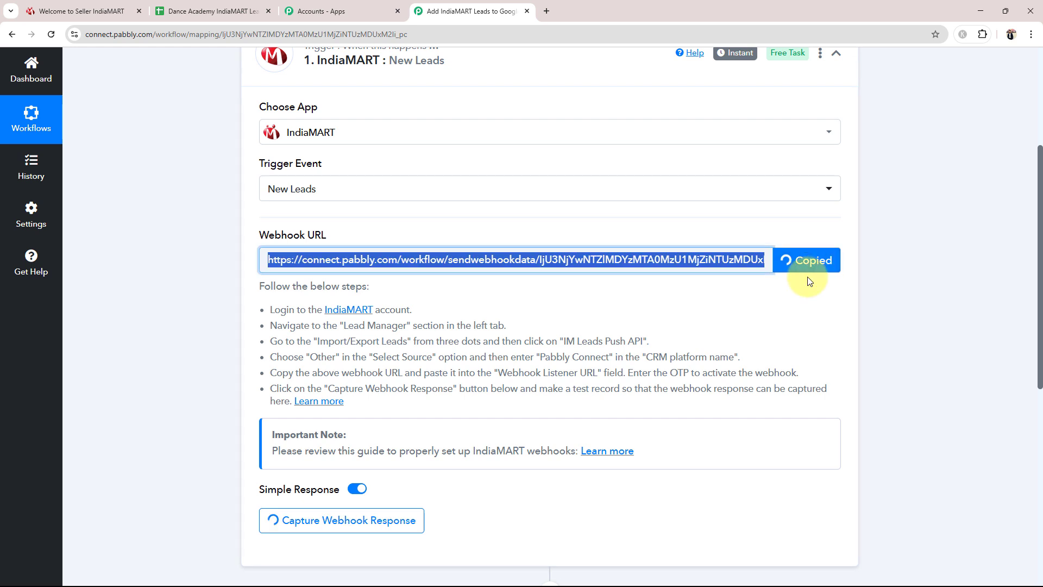
- Review the six setup instructions, then return to the IndiaMART Seller dashboard
{"action": "left_click_drag", "start_coordinate": [272, 311], "coordinate": [489, 402]}
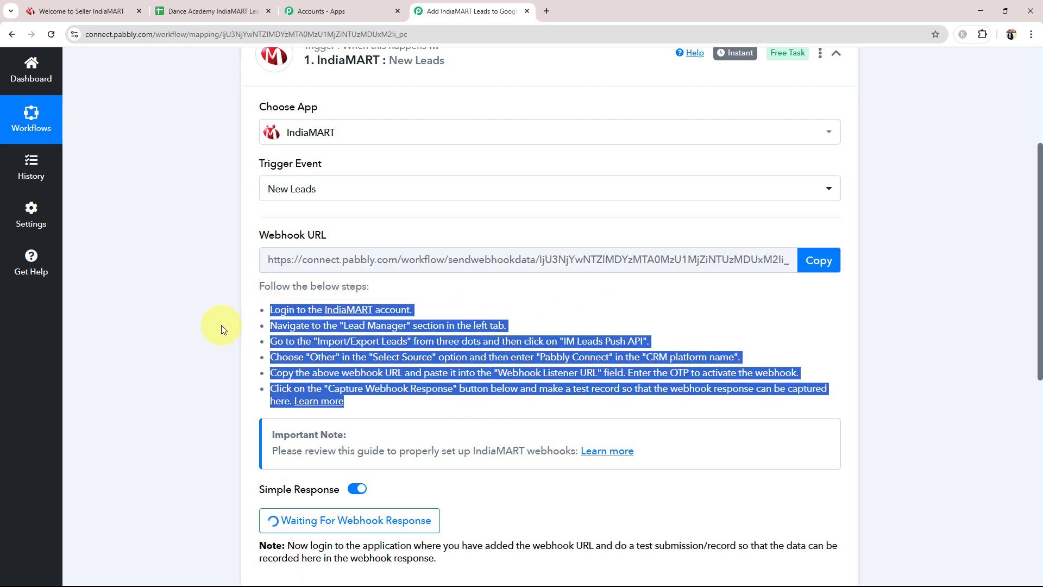
{"action": "left_click", "coordinate": [193, 313]}
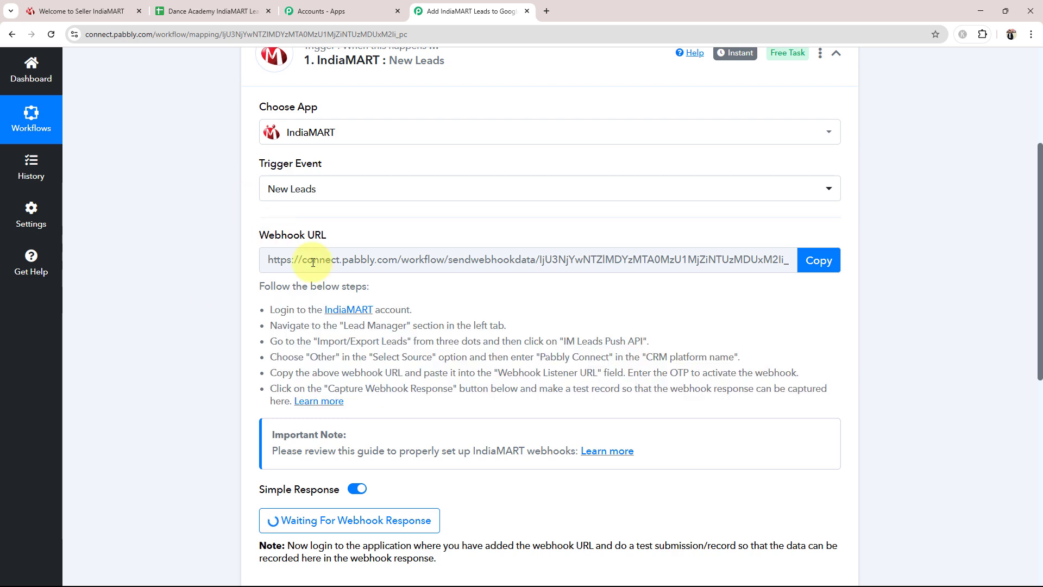
{"action": "scroll", "coordinate": [112, 57], "scroll_direction": "up", "scroll_amount": 2}
{"action": "left_click", "coordinate": [54, 11]}
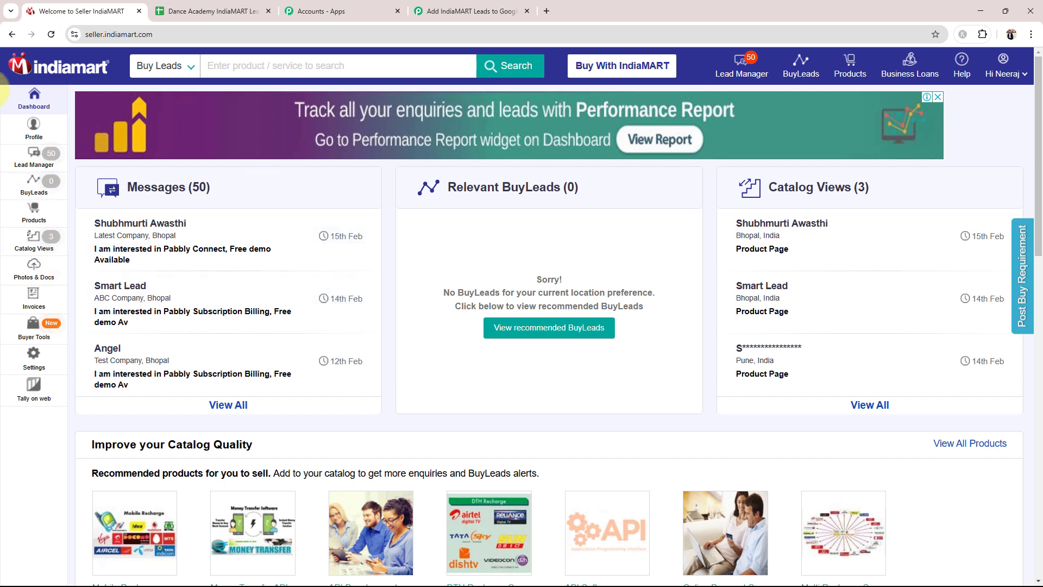
- Open the Push API integration page via Lead Manager's Import / Export Leads menu
{"action": "left_click", "coordinate": [29, 159]}
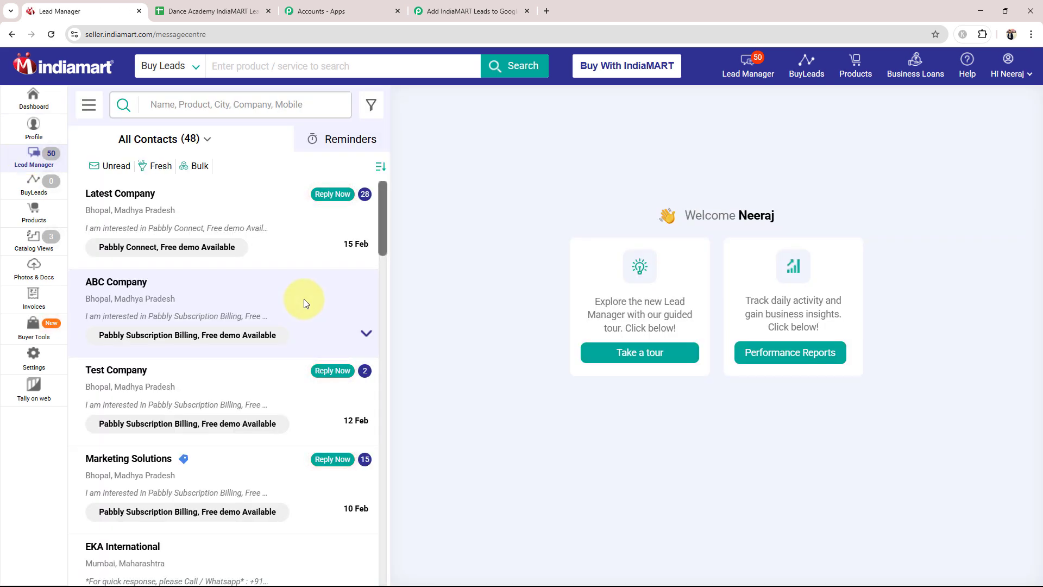
{"action": "left_click", "coordinate": [89, 105]}
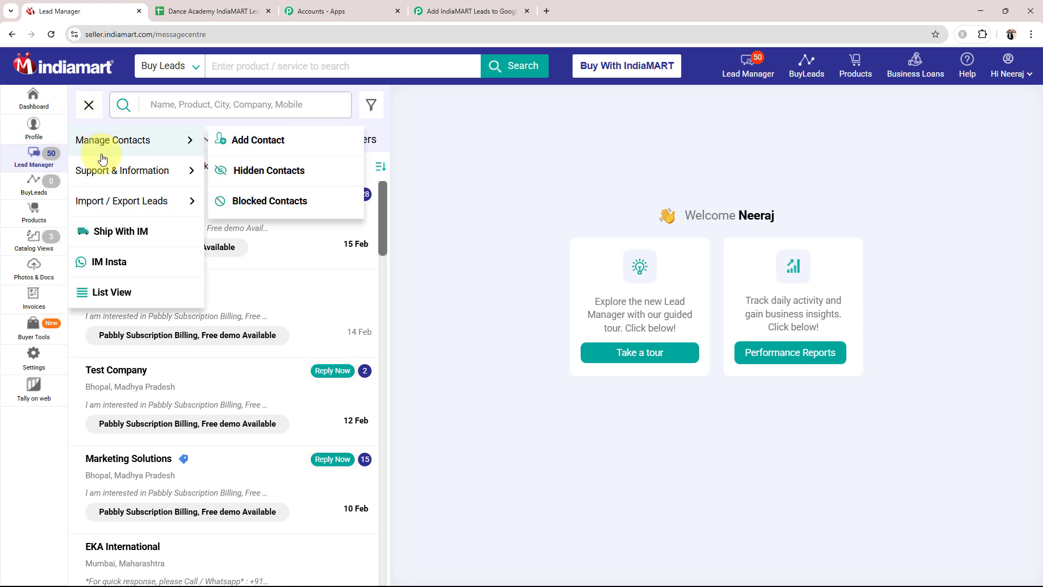
{"action": "mouse_move", "coordinate": [112, 207]}
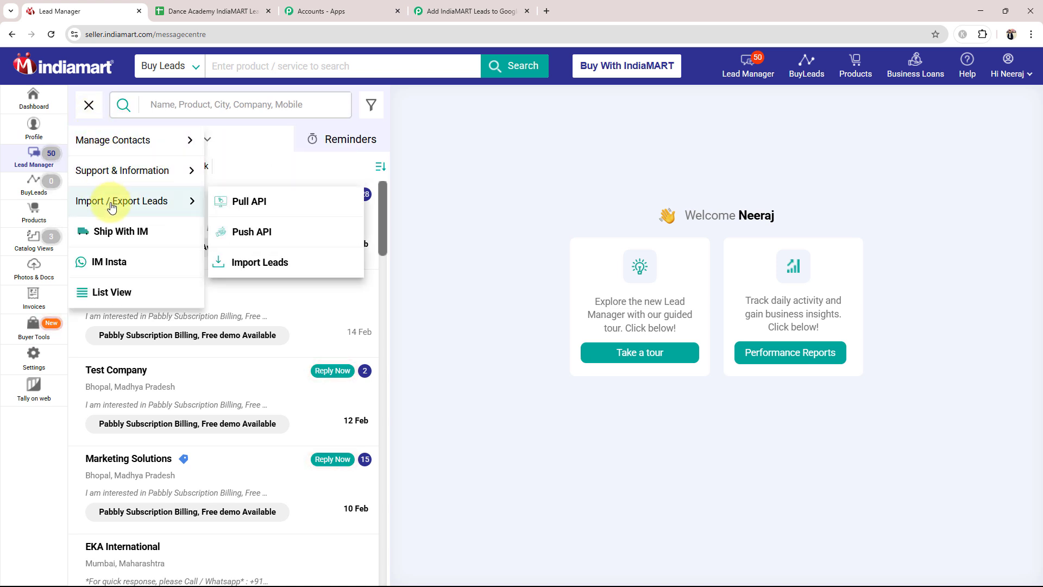
{"action": "left_click", "coordinate": [244, 233]}
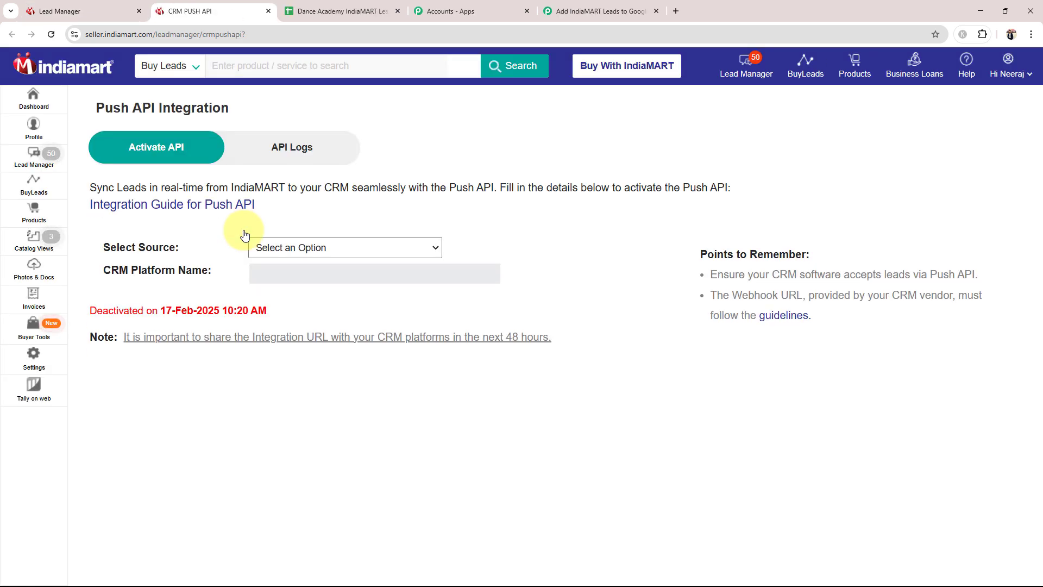
- Set Select Source to Other and CRM Platform Name to Pabbly Connect
{"action": "left_click", "coordinate": [296, 247]}
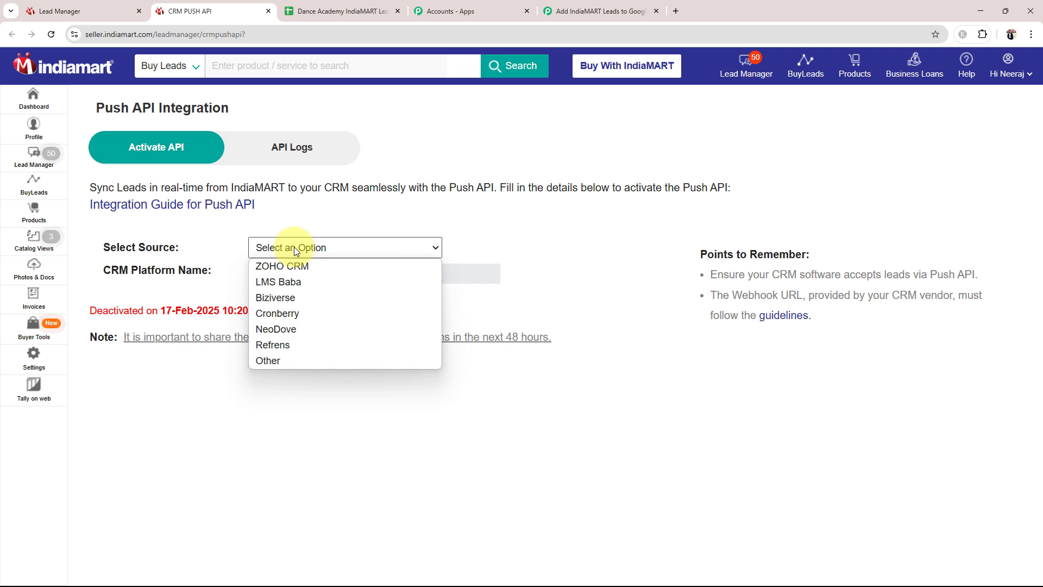
{"action": "left_click", "coordinate": [297, 360]}
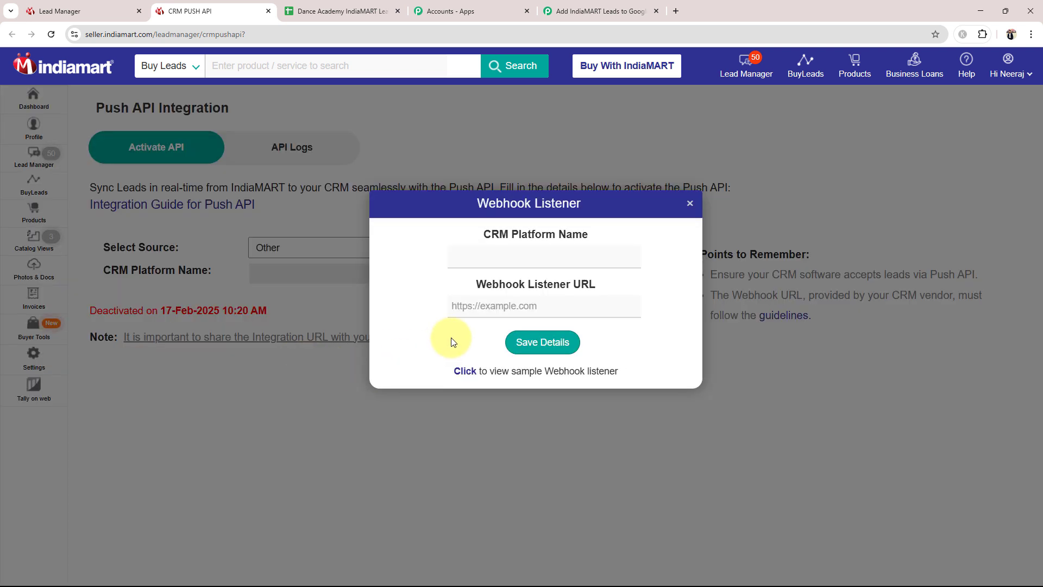
{"action": "left_click", "coordinate": [466, 254]}
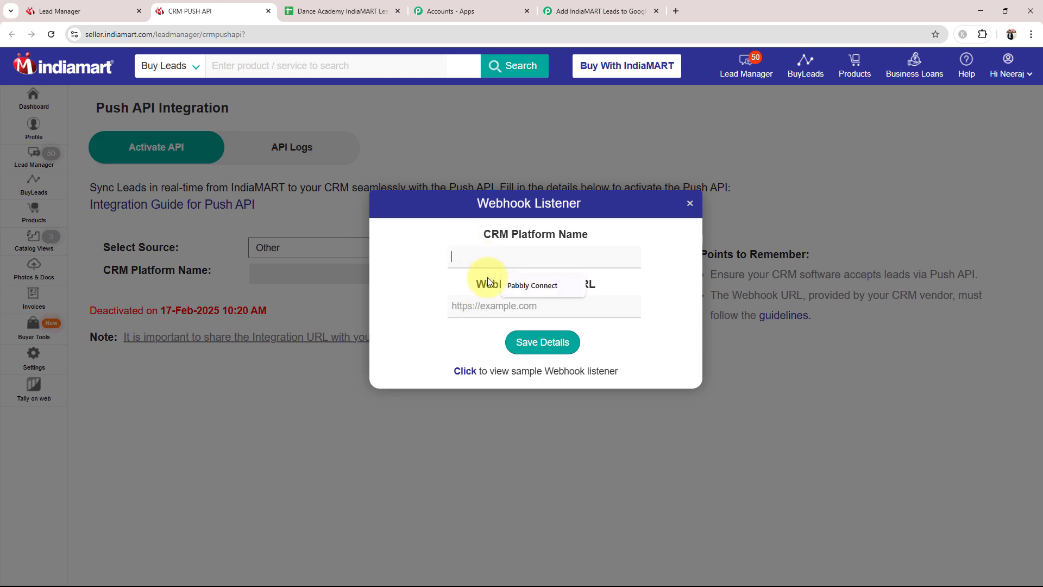
{"action": "left_click", "coordinate": [489, 282]}
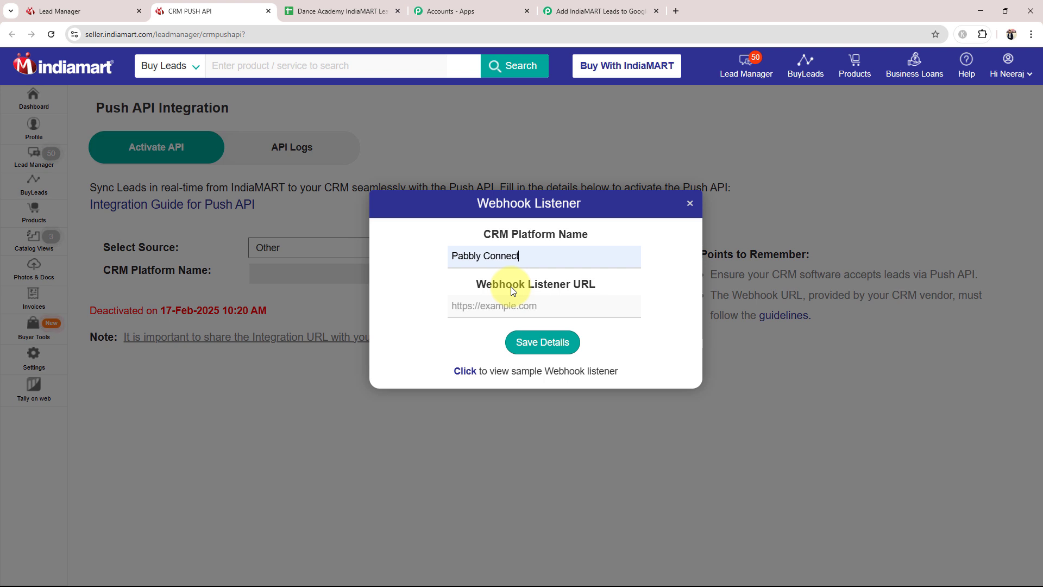
- Copy the Pabbly webhook URL again and paste it into the Webhook Listener URL field
{"action": "left_click", "coordinate": [598, 11]}
{"action": "left_click", "coordinate": [819, 369]}
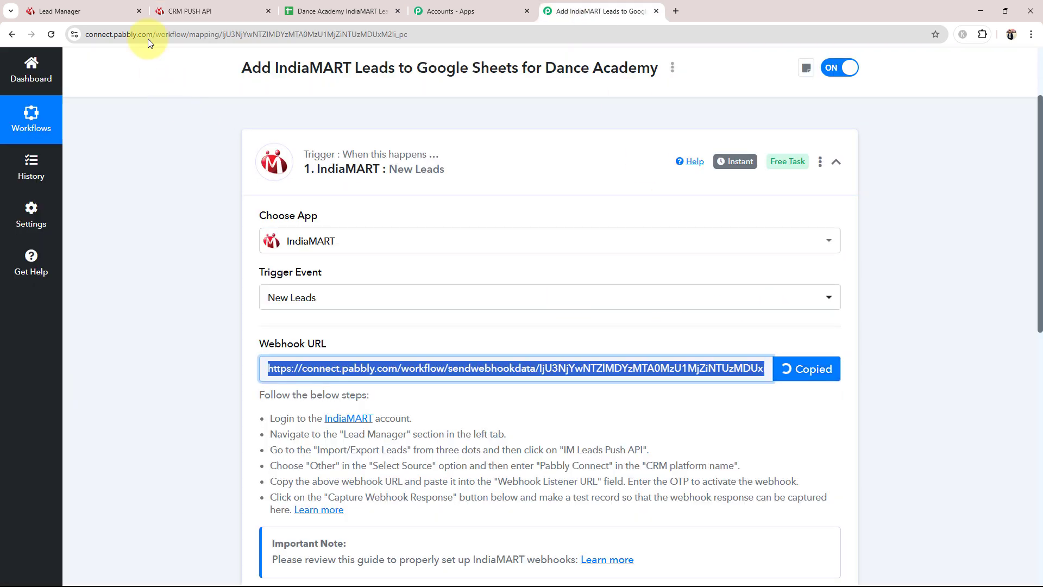
{"action": "left_click", "coordinate": [209, 10]}
{"action": "left_click", "coordinate": [478, 308]}
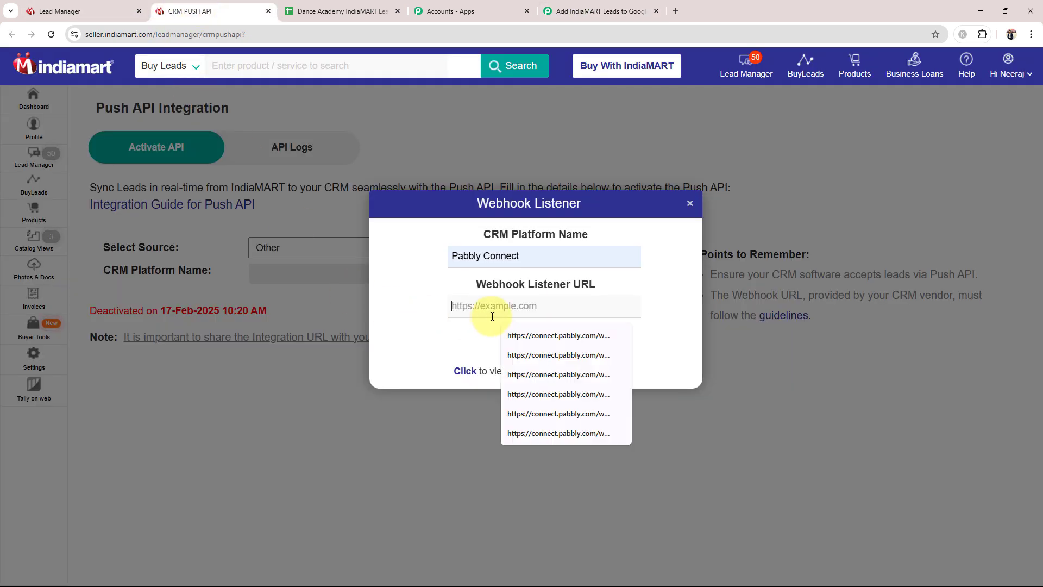
{"action": "key", "text": "ctrl+v"}
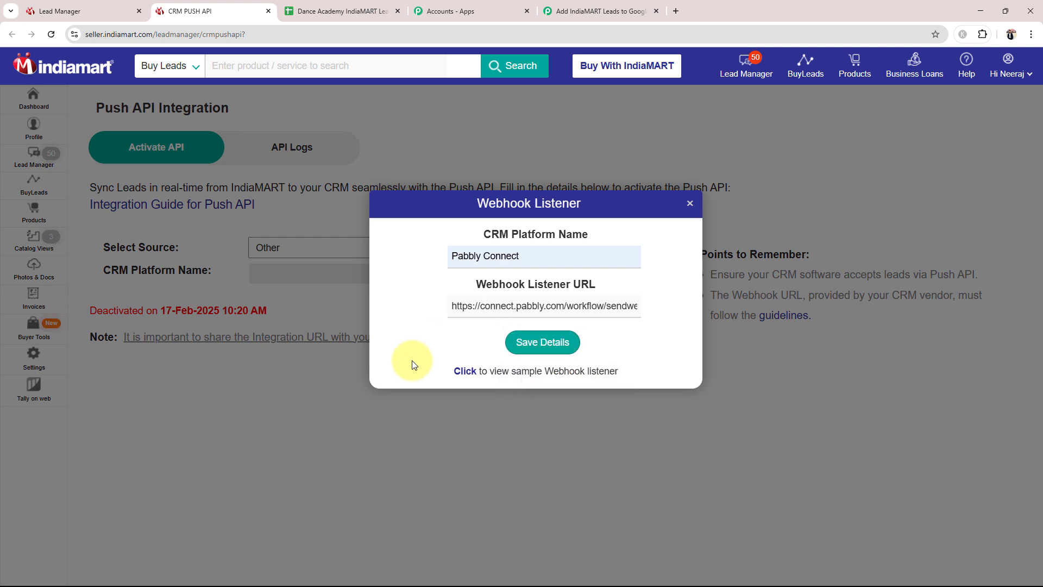
- Save the details, pick the save-leads-permanently reason, and activate the API with the one-time code
{"action": "left_click", "coordinate": [554, 342]}
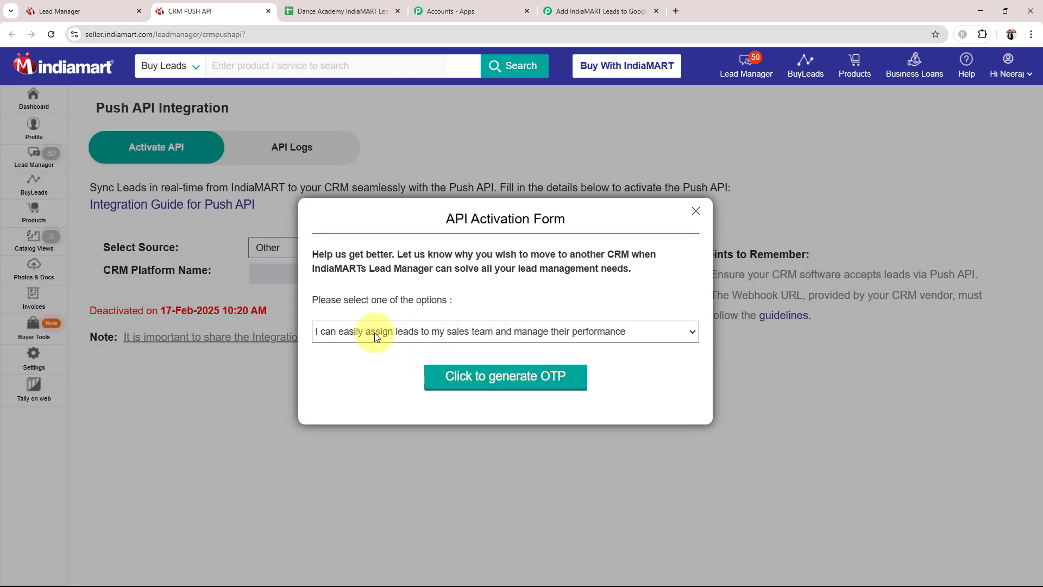
{"action": "left_click", "coordinate": [413, 341]}
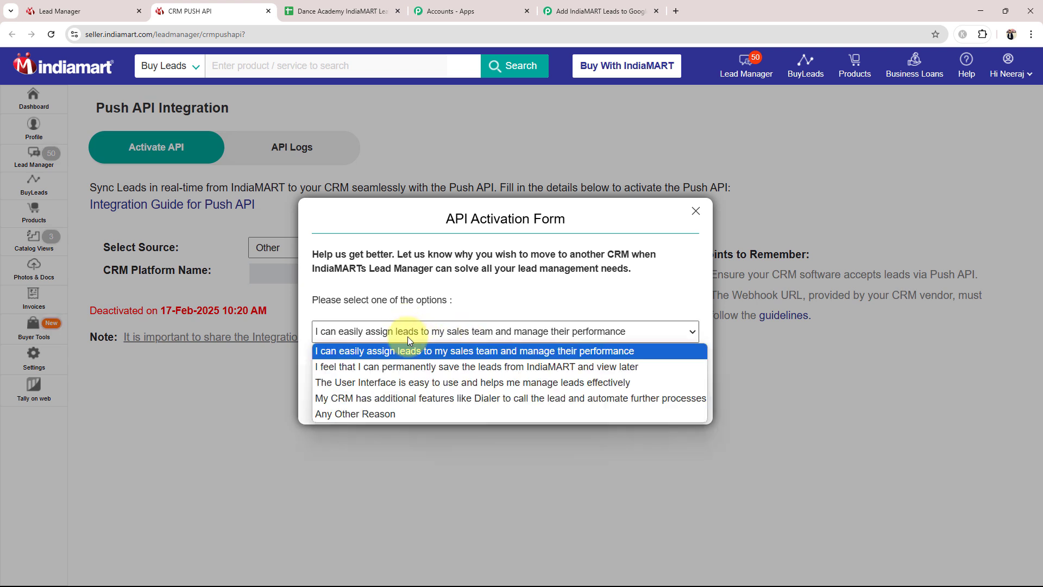
{"action": "left_click", "coordinate": [386, 368]}
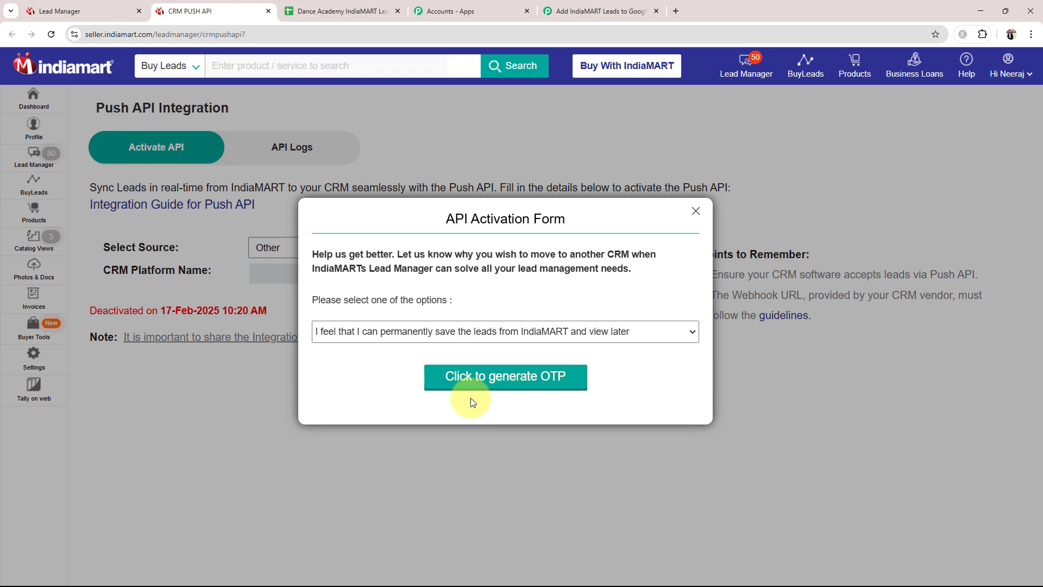
{"action": "left_click", "coordinate": [550, 385]}
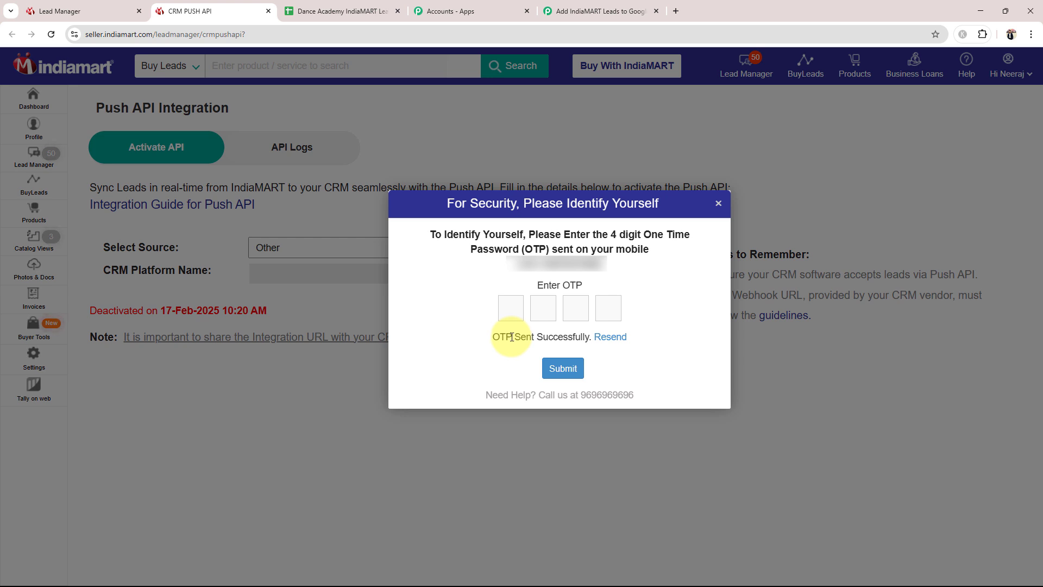
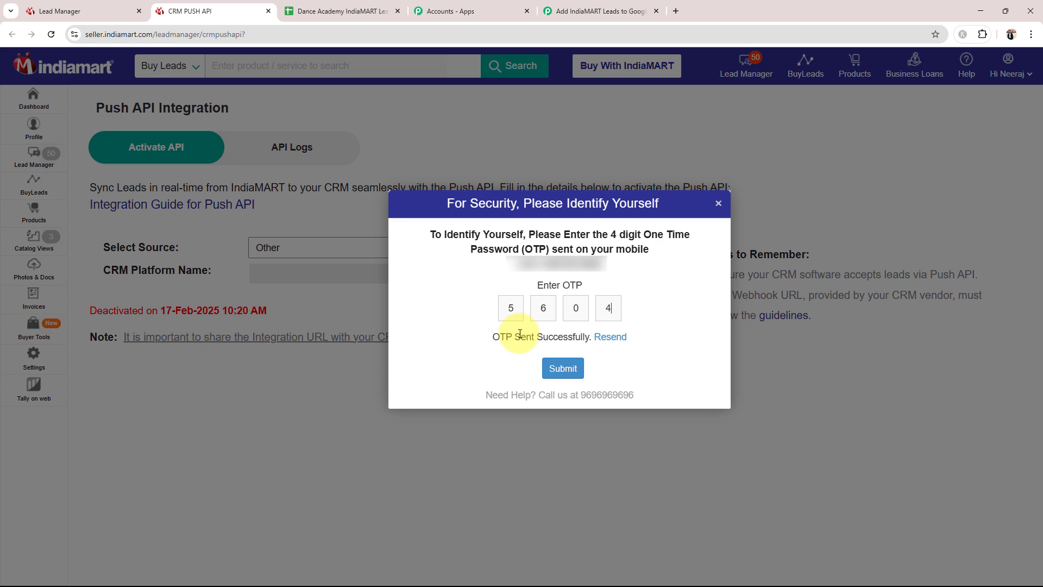
{"action": "left_click", "coordinate": [579, 371]}
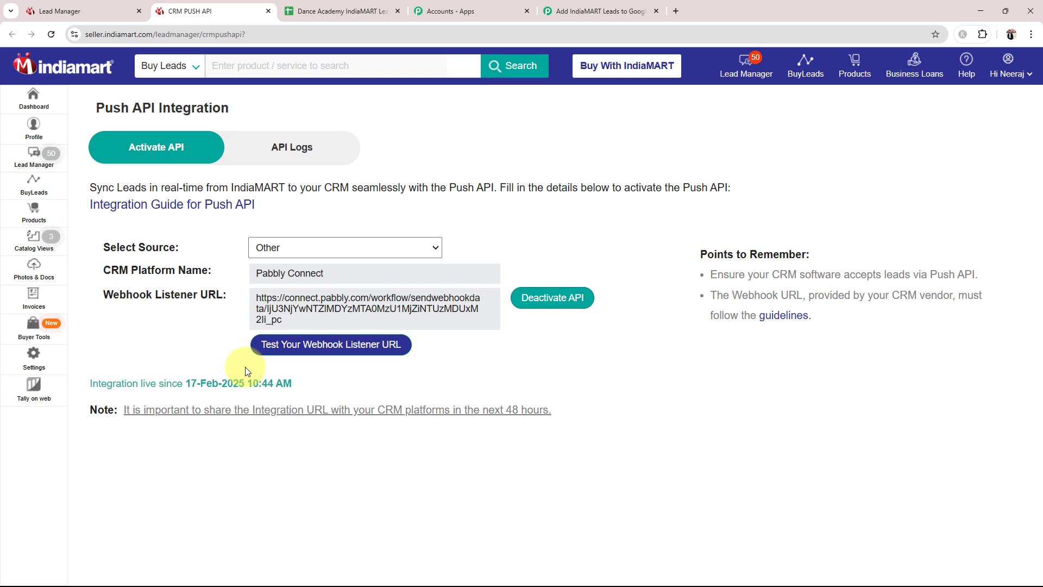
{"action": "left_click", "coordinate": [600, 10]}
- Return to the Pabbly workflow and review its webhook URL field
{"action": "left_click", "coordinate": [188, 11]}
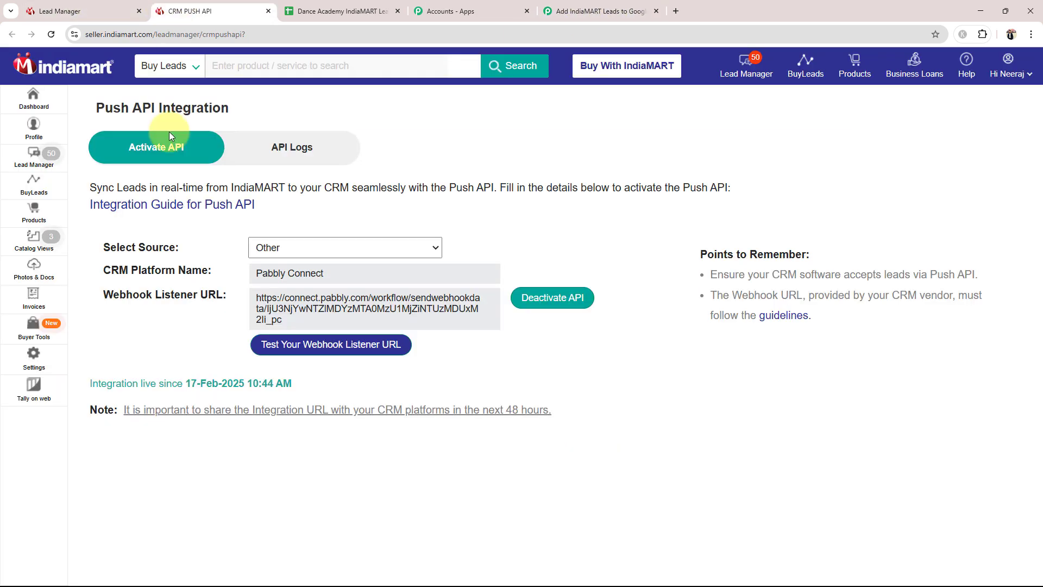
{"action": "left_click", "coordinate": [600, 11]}
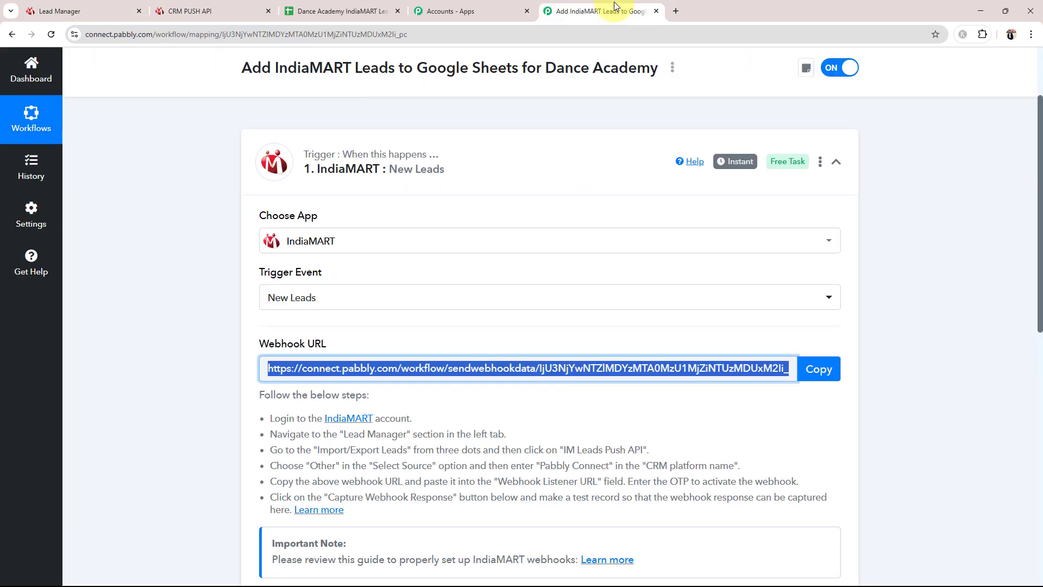
{"action": "left_click", "coordinate": [204, 458]}
{"action": "scroll", "coordinate": [203, 462], "scroll_direction": "down", "scroll_amount": 3}
{"action": "left_click", "coordinate": [274, 466]}
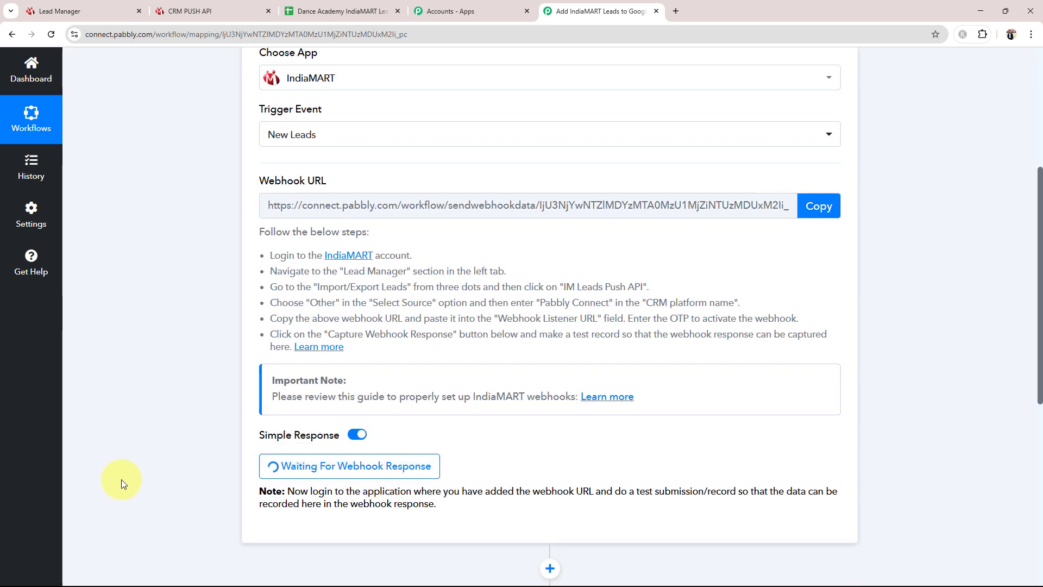
{"action": "scroll", "coordinate": [130, 478], "scroll_direction": "down", "scroll_amount": 2}
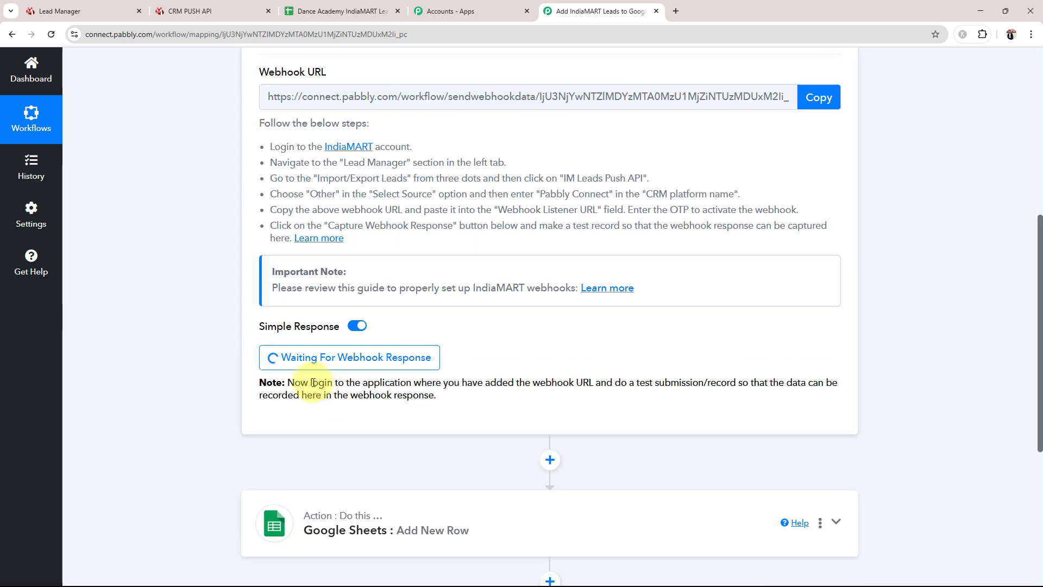
- Go over the Pabbly notes about logging in and sending a test submission, then go back to the IndiaMART Push API page
{"action": "left_click_drag", "start_coordinate": [311, 383], "coordinate": [413, 386]}
{"action": "left_click", "coordinate": [623, 420]}
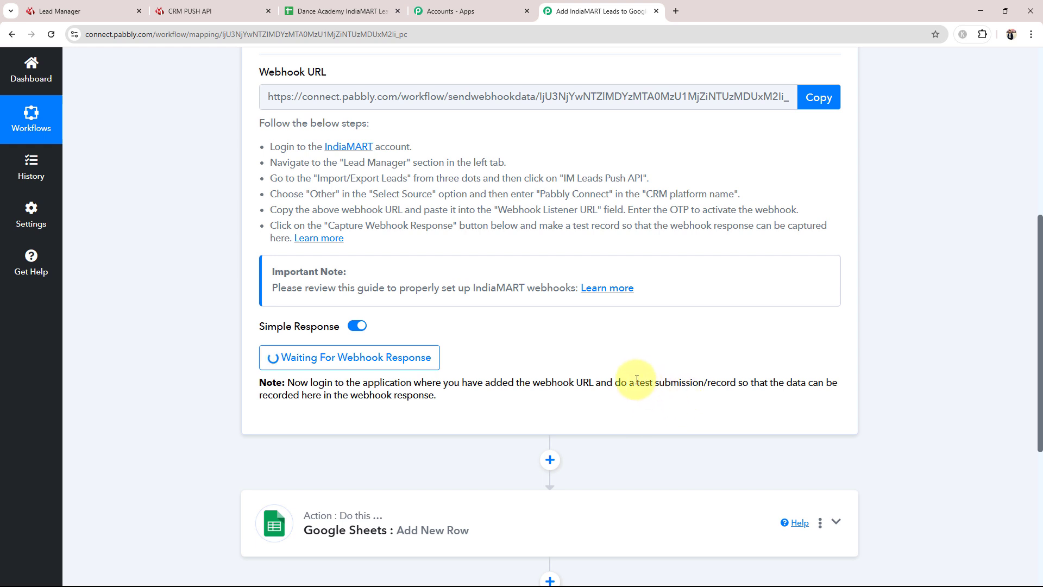
{"action": "left_click_drag", "start_coordinate": [635, 384], "coordinate": [750, 382]}
{"action": "left_click", "coordinate": [710, 412]}
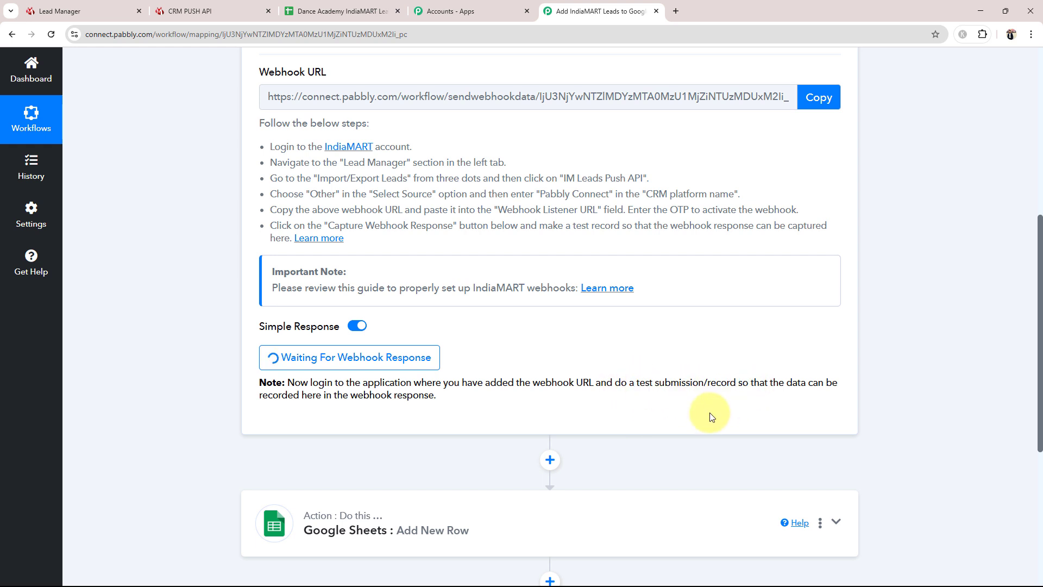
{"action": "scroll", "coordinate": [373, 417], "scroll_direction": "up", "scroll_amount": 2}
{"action": "scroll", "coordinate": [227, 414], "scroll_direction": "up", "scroll_amount": 1}
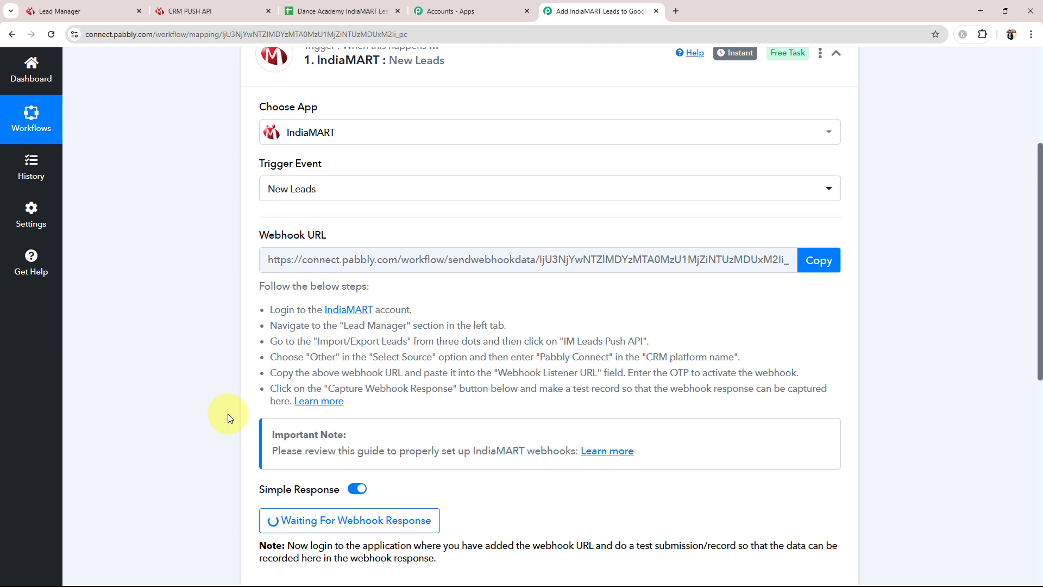
{"action": "left_click", "coordinate": [247, 10]}
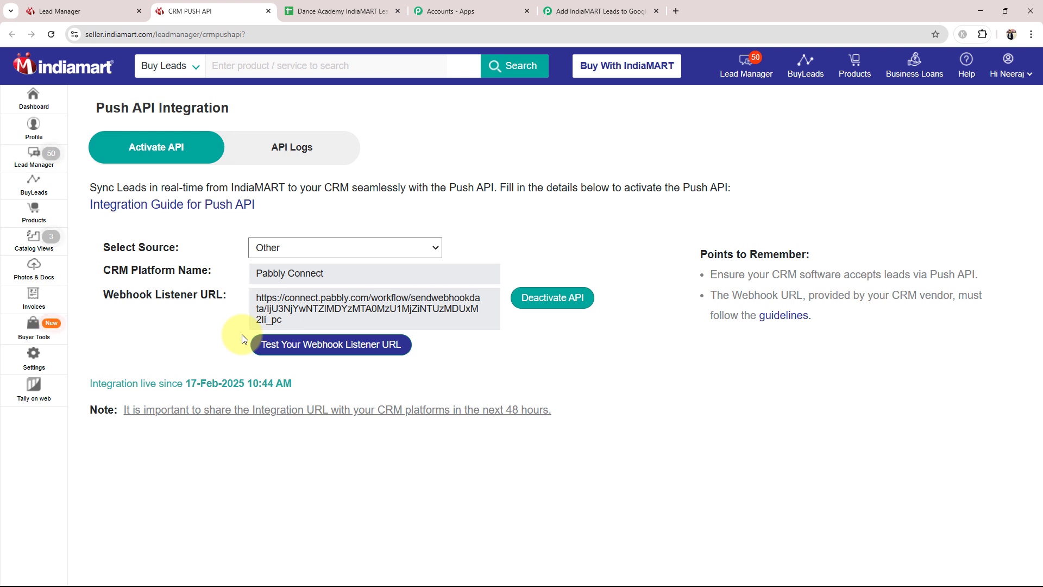
- Open the webhook listener testing window and review the sample lead's subject text
{"action": "left_click", "coordinate": [302, 344]}
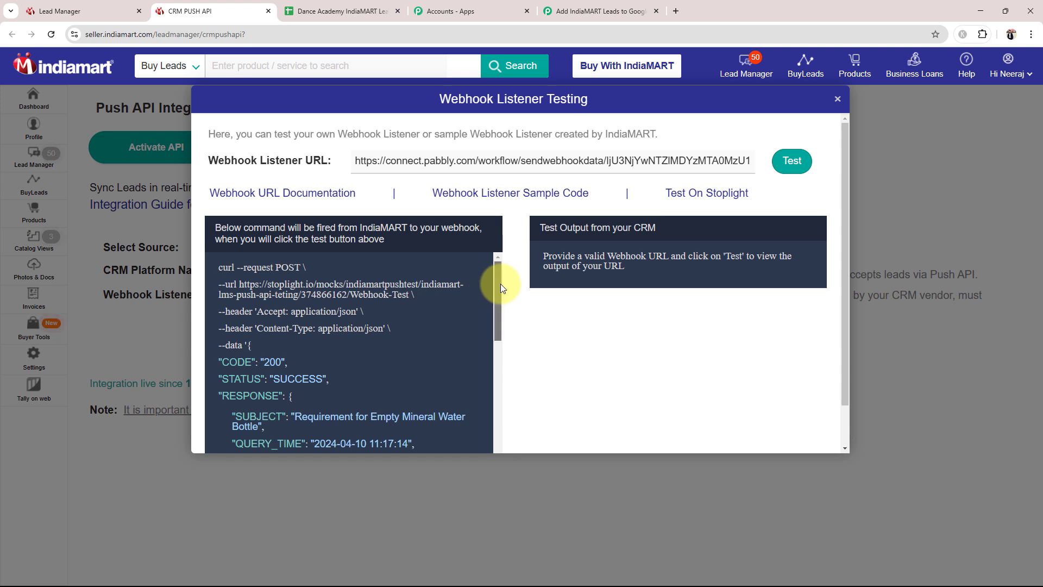
{"action": "mouse_move", "coordinate": [501, 283]}
{"action": "left_mouse_down"}
{"action": "mouse_move", "coordinate": [513, 310]}
{"action": "mouse_move", "coordinate": [510, 298]}
{"action": "left_mouse_up"}
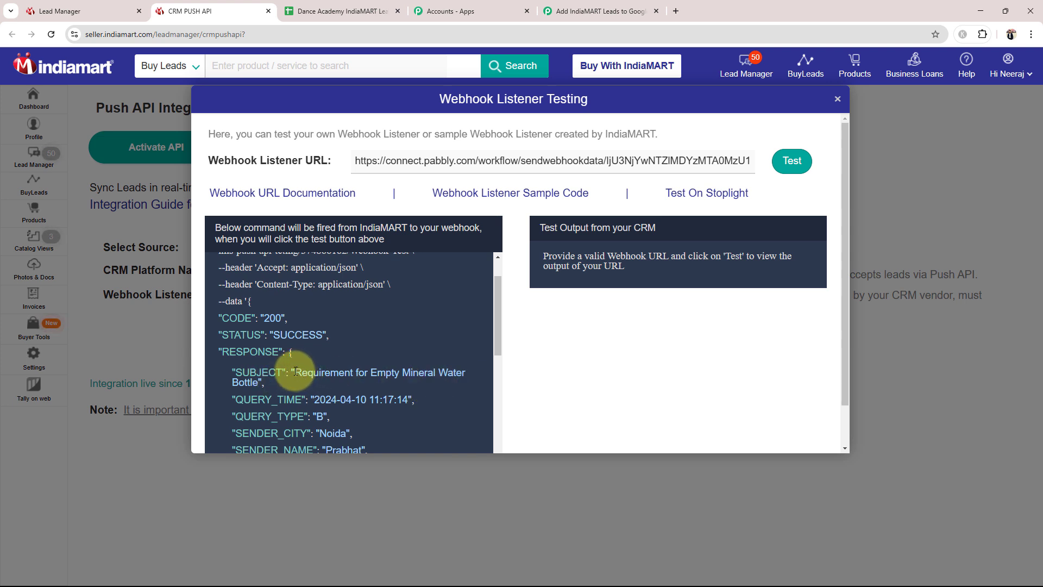
{"action": "left_click_drag", "start_coordinate": [296, 372], "coordinate": [419, 379]}
{"action": "left_click", "coordinate": [406, 337]}
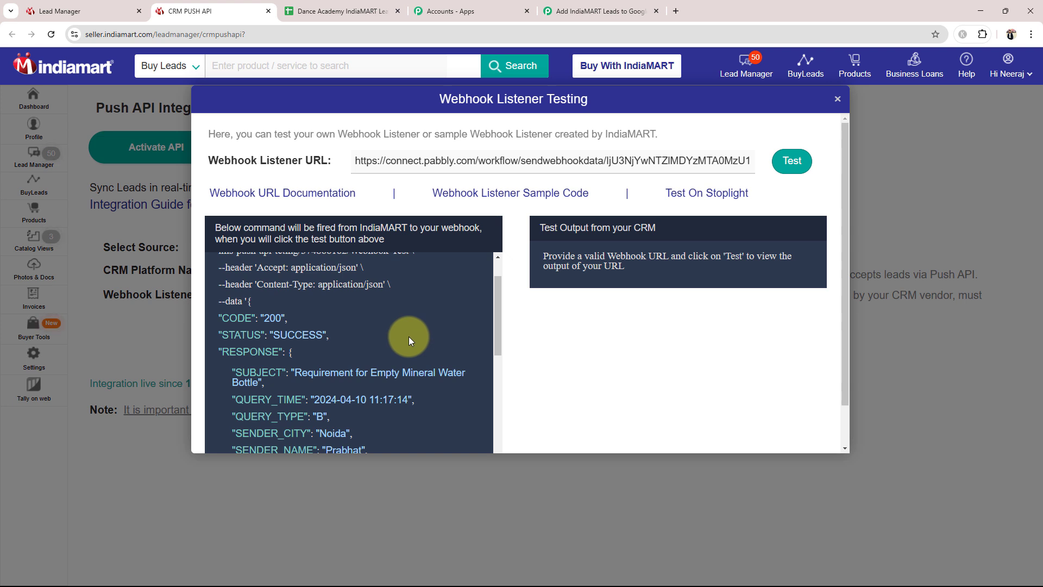
- Send the sample lead to the Pabbly webhook URL and confirm the 200 OK response
{"action": "left_click", "coordinate": [791, 162]}
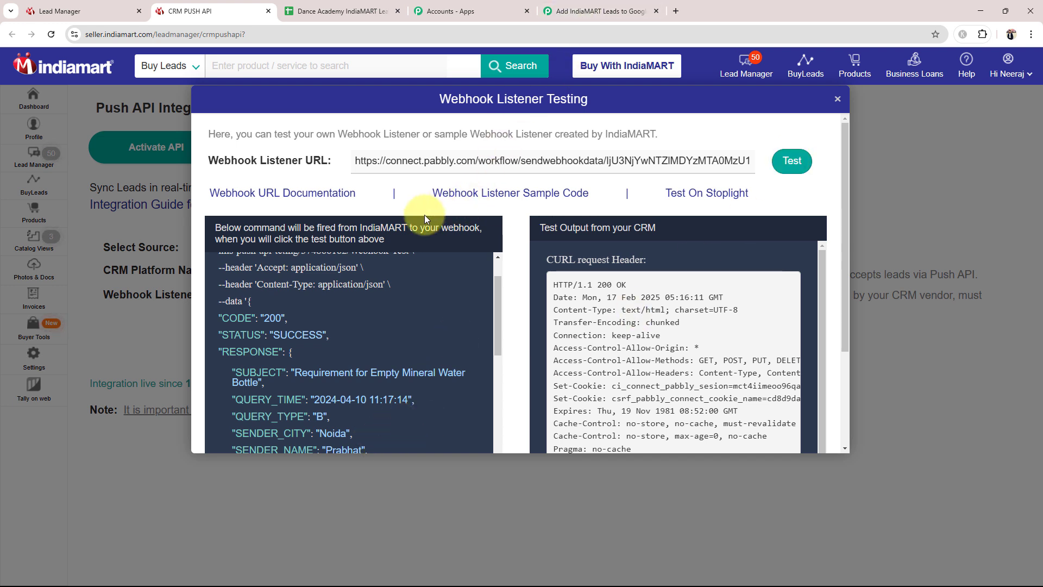
{"action": "left_click_drag", "start_coordinate": [360, 161], "coordinate": [724, 158]}
{"action": "left_click", "coordinate": [723, 124]}
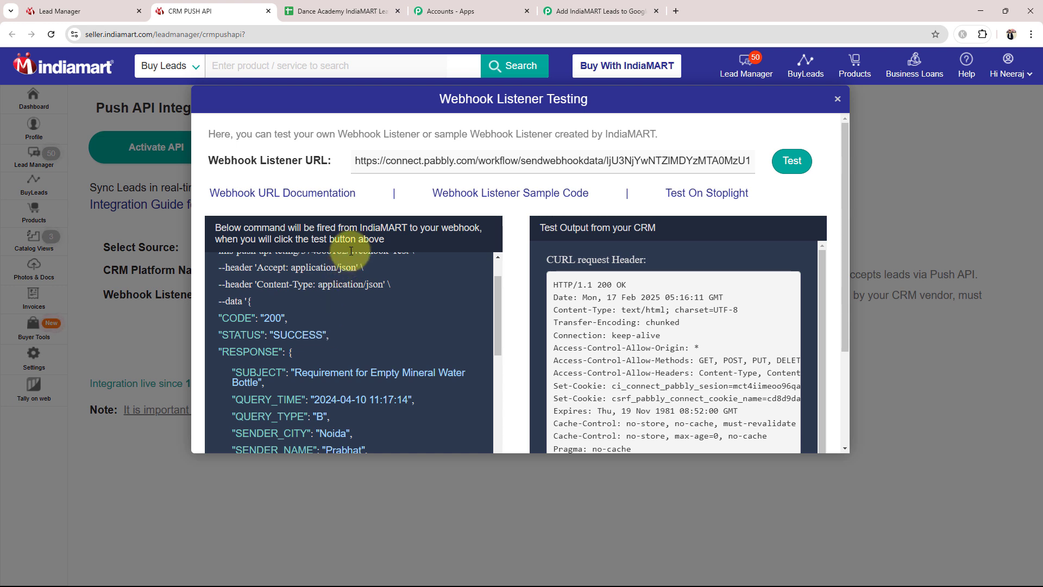
{"action": "left_click_drag", "start_coordinate": [378, 159], "coordinate": [641, 160]}
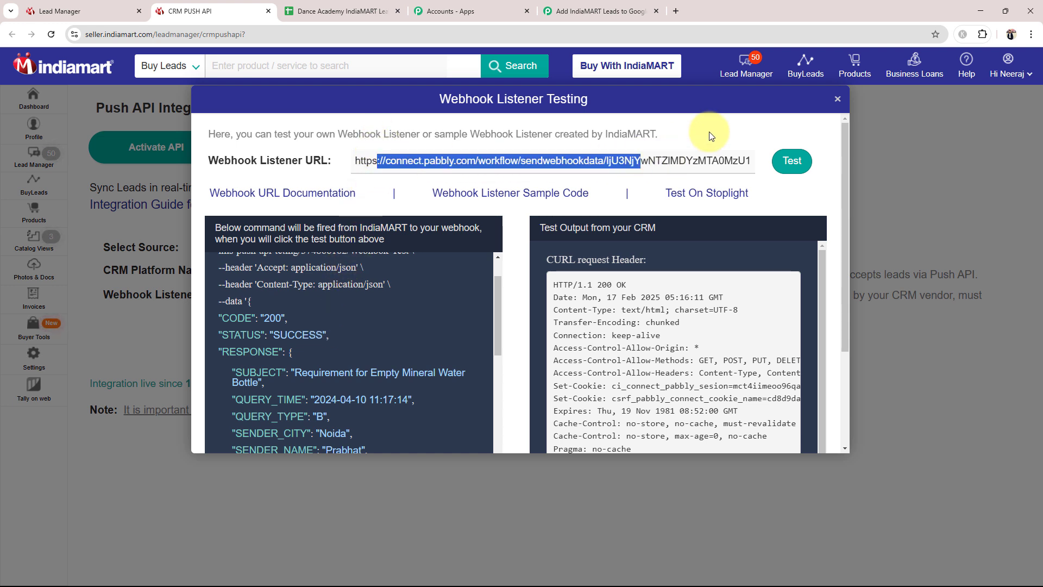
{"action": "left_click", "coordinate": [710, 136]}
{"action": "left_click", "coordinate": [597, 11]}
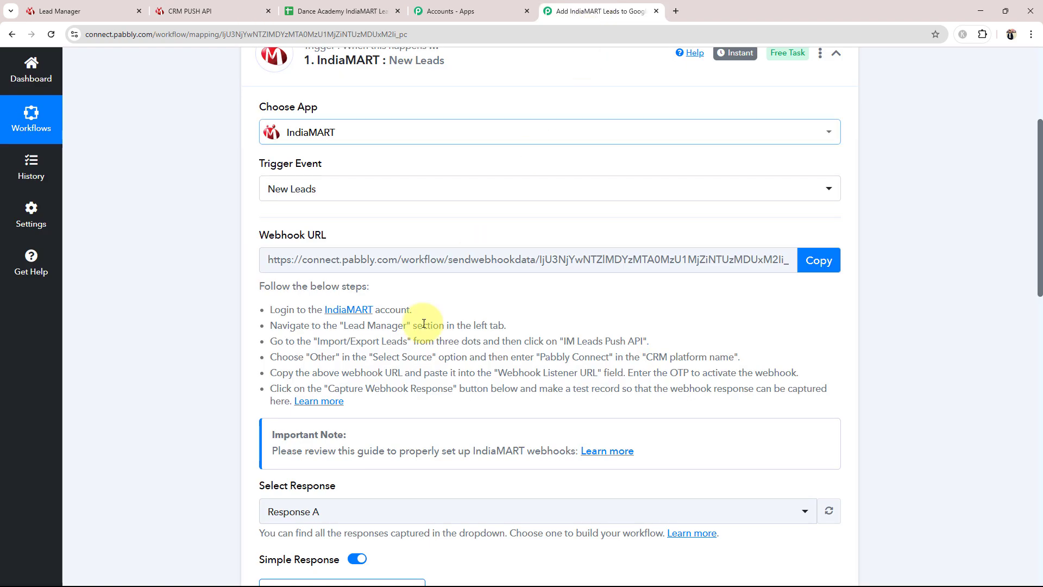
{"action": "scroll", "coordinate": [198, 484], "scroll_direction": "down", "scroll_amount": 9}
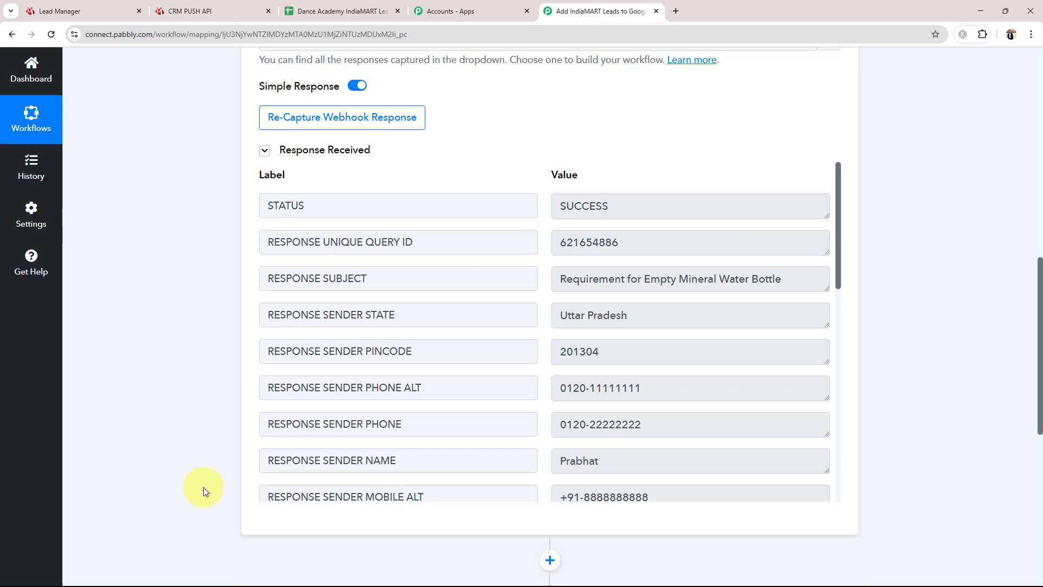
{"action": "scroll", "coordinate": [205, 490], "scroll_direction": "down", "scroll_amount": 1}
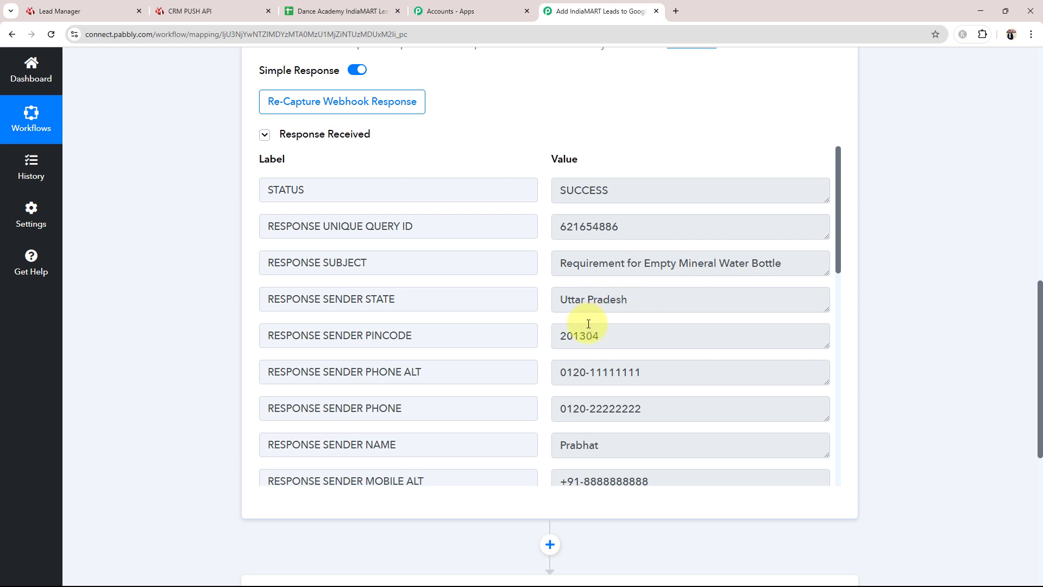
{"action": "left_click_drag", "start_coordinate": [652, 302], "coordinate": [540, 322]}
{"action": "left_click_drag", "start_coordinate": [598, 349], "coordinate": [521, 345]}
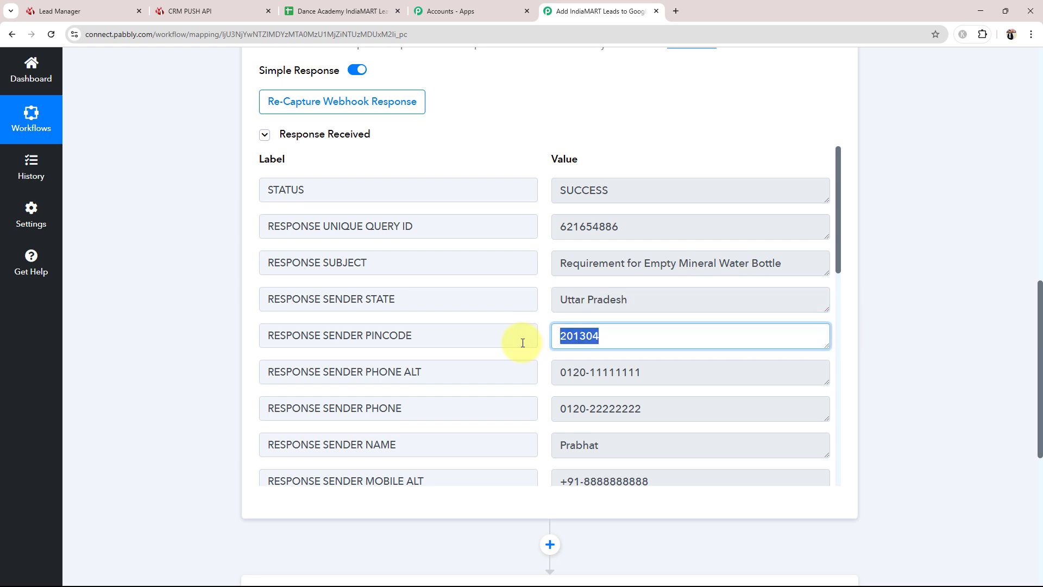
{"action": "left_click_drag", "start_coordinate": [704, 417], "coordinate": [551, 446]}
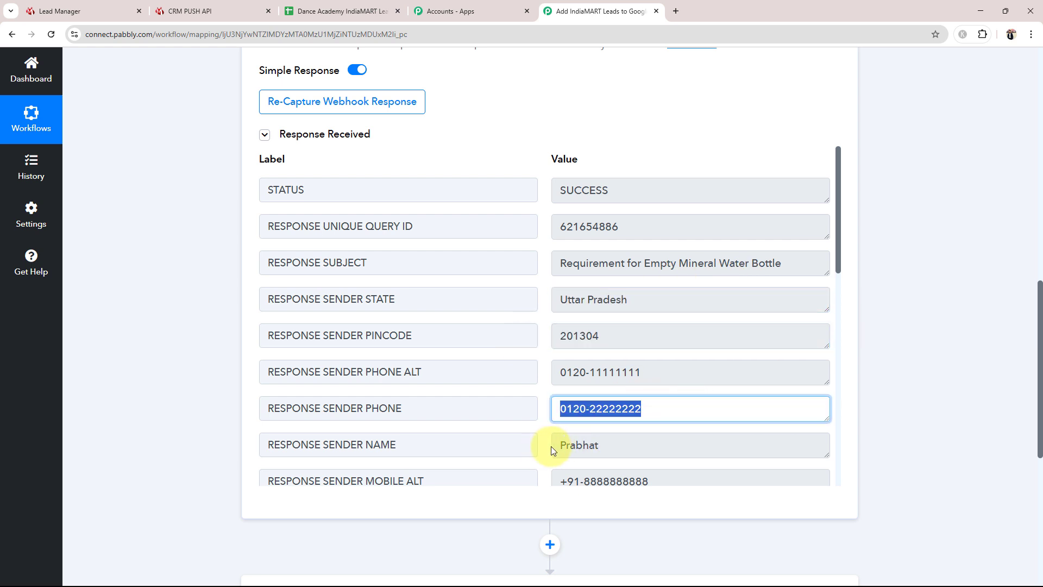
{"action": "left_click_drag", "start_coordinate": [636, 440], "coordinate": [470, 466]}
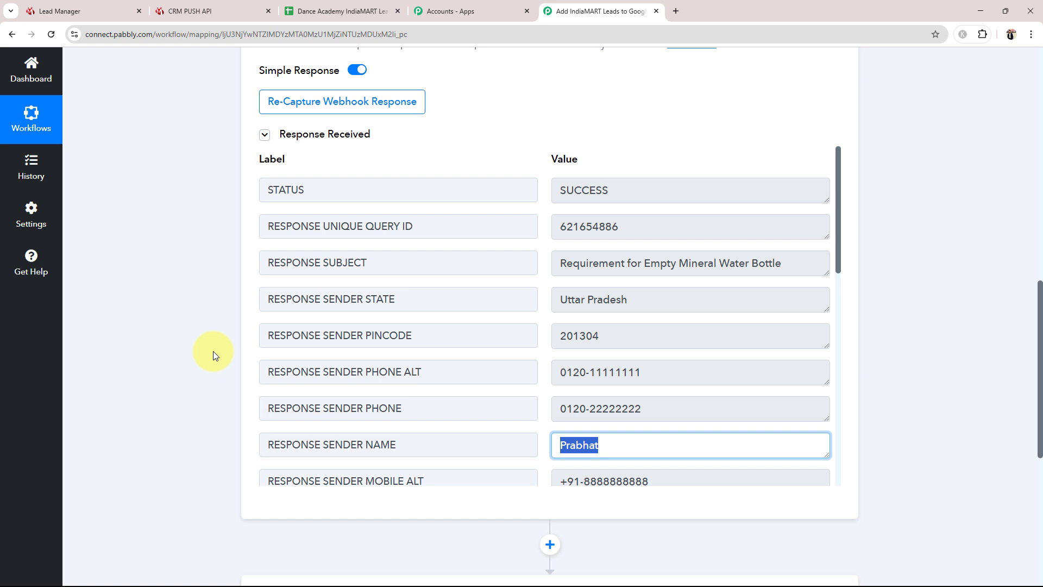
{"action": "left_click", "coordinate": [198, 361]}
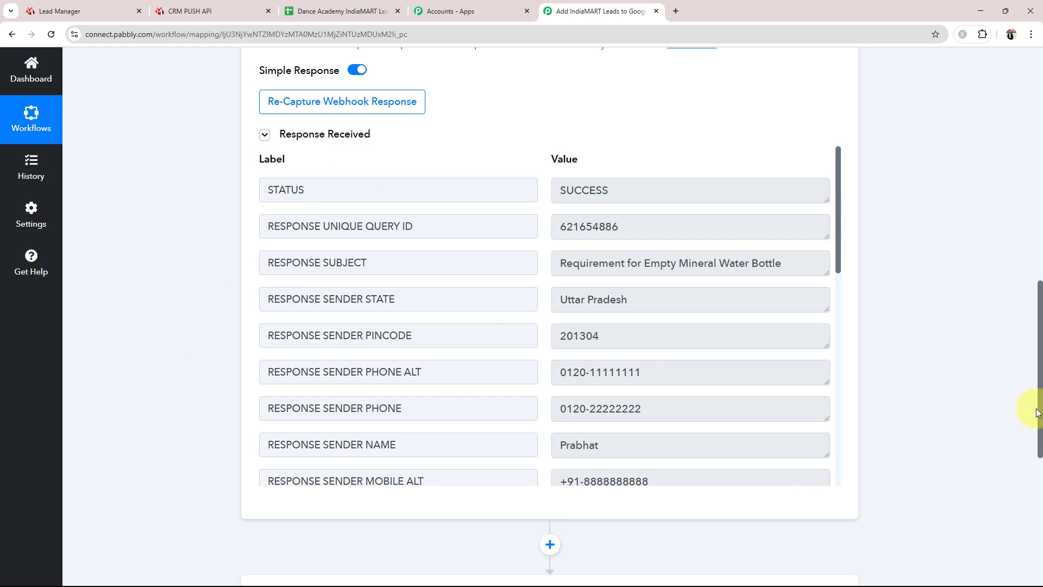
{"action": "left_click_drag", "start_coordinate": [1038, 408], "coordinate": [1038, 176]}
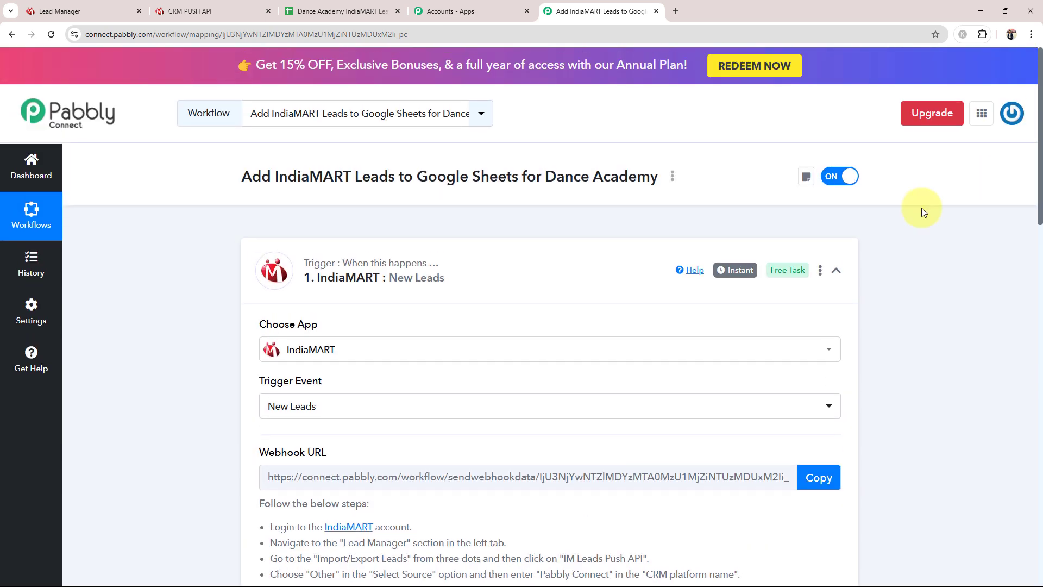
- Connect the Google Sheets Add New Row action through the existing Google Sheets #166 connection
{"action": "left_click", "coordinate": [501, 280]}
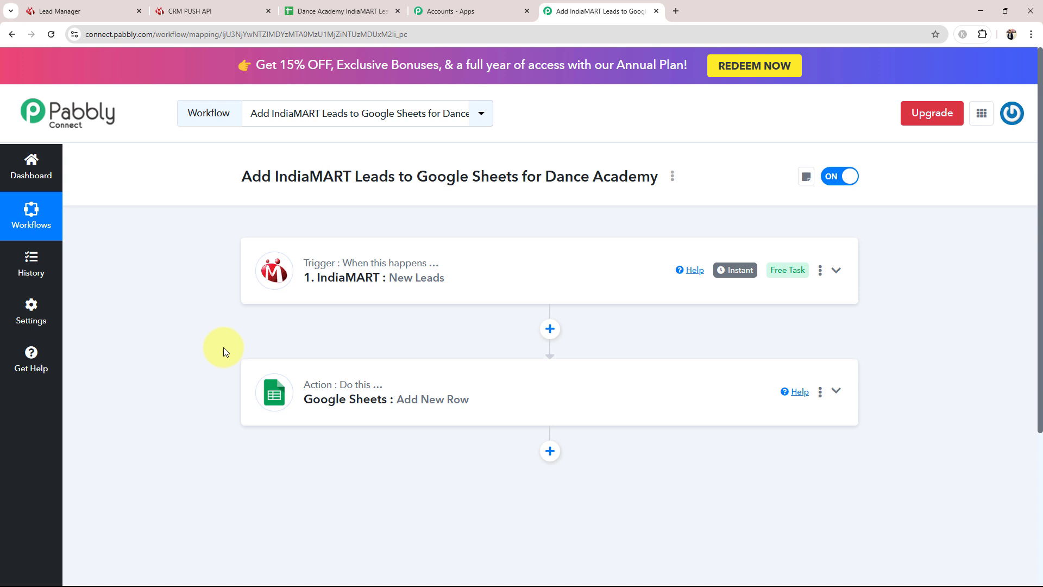
{"action": "left_click", "coordinate": [345, 404]}
{"action": "scroll", "coordinate": [304, 416], "scroll_direction": "down", "scroll_amount": 3}
{"action": "left_click", "coordinate": [289, 390]}
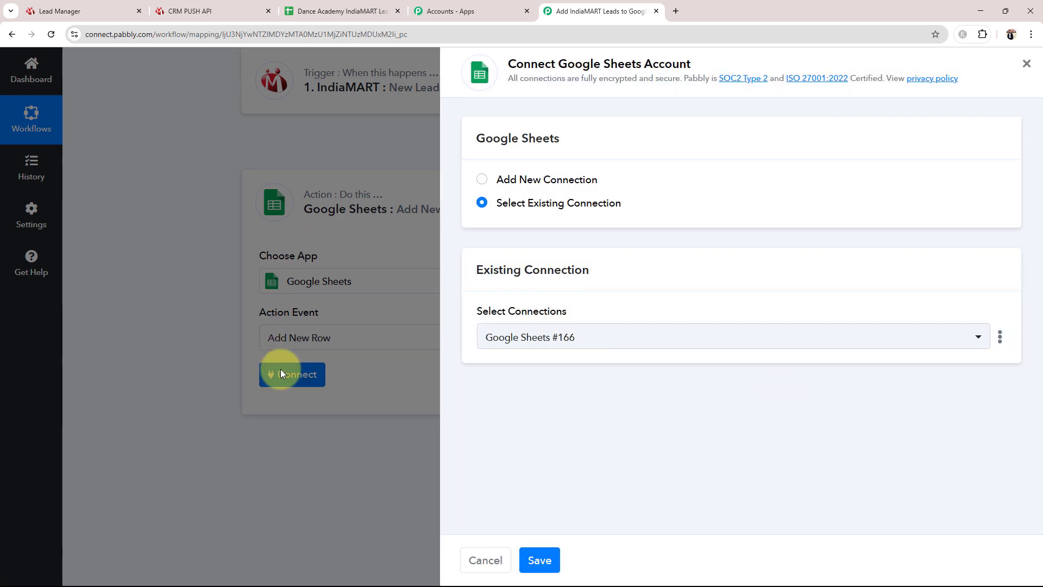
{"action": "left_click", "coordinate": [482, 180]}
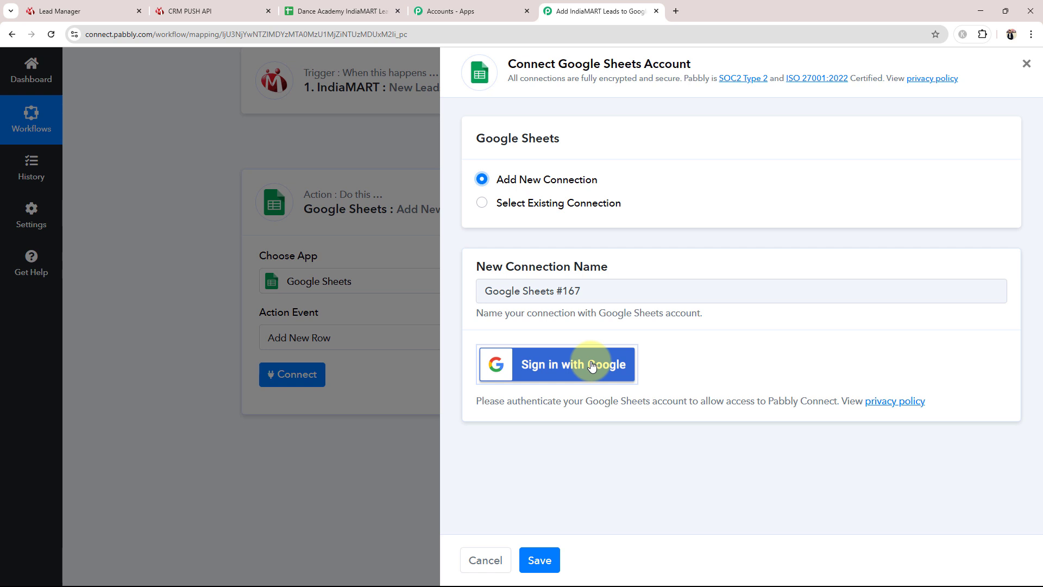
{"action": "left_click", "coordinate": [482, 203]}
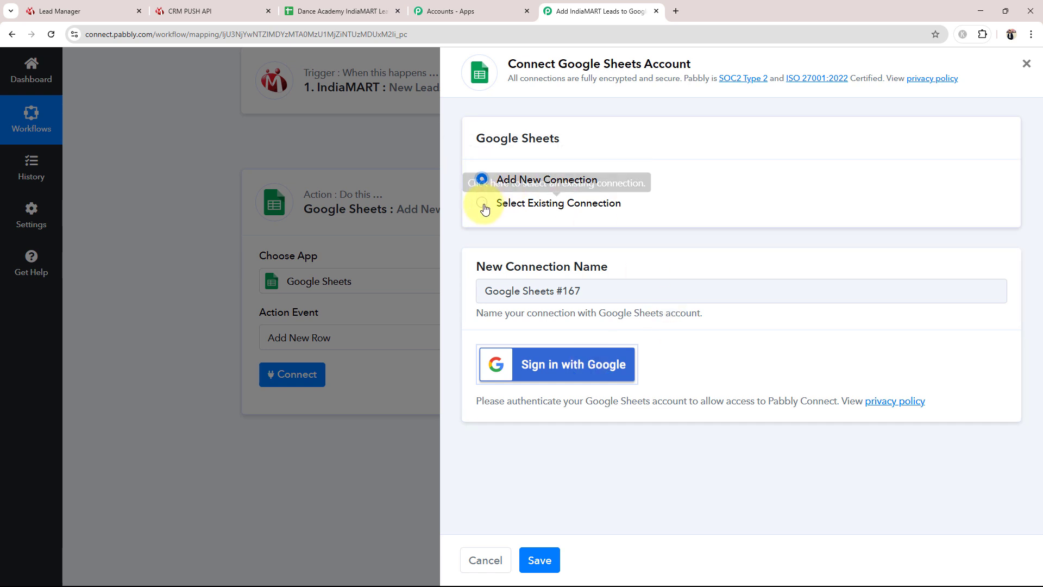
{"action": "left_click", "coordinate": [539, 560]}
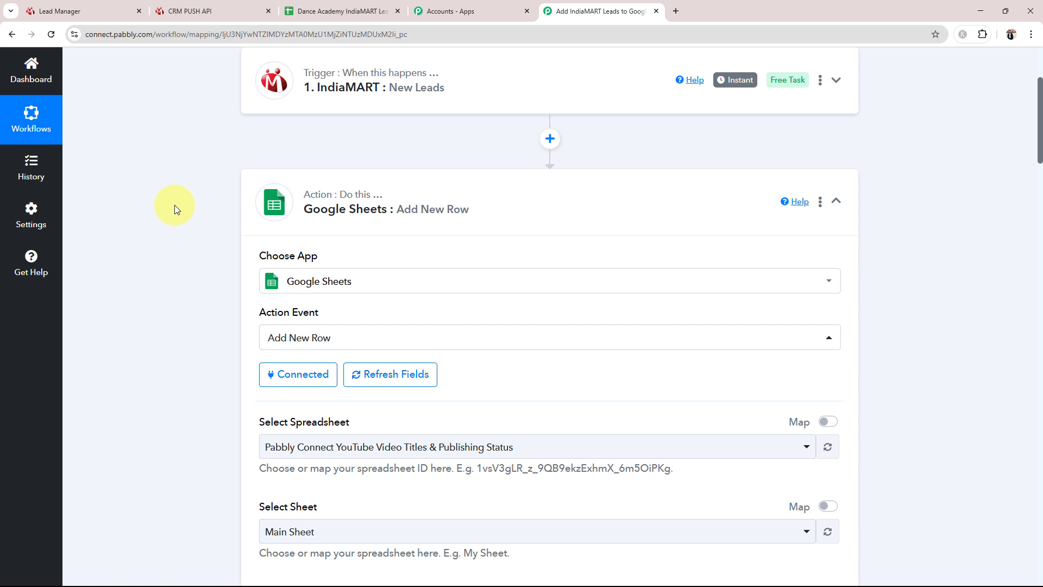
- Select the Dance Academy IndiaMART Leads spreadsheet, then switch to that spreadsheet's tab
{"action": "scroll", "coordinate": [244, 348], "scroll_direction": "down", "scroll_amount": 4}
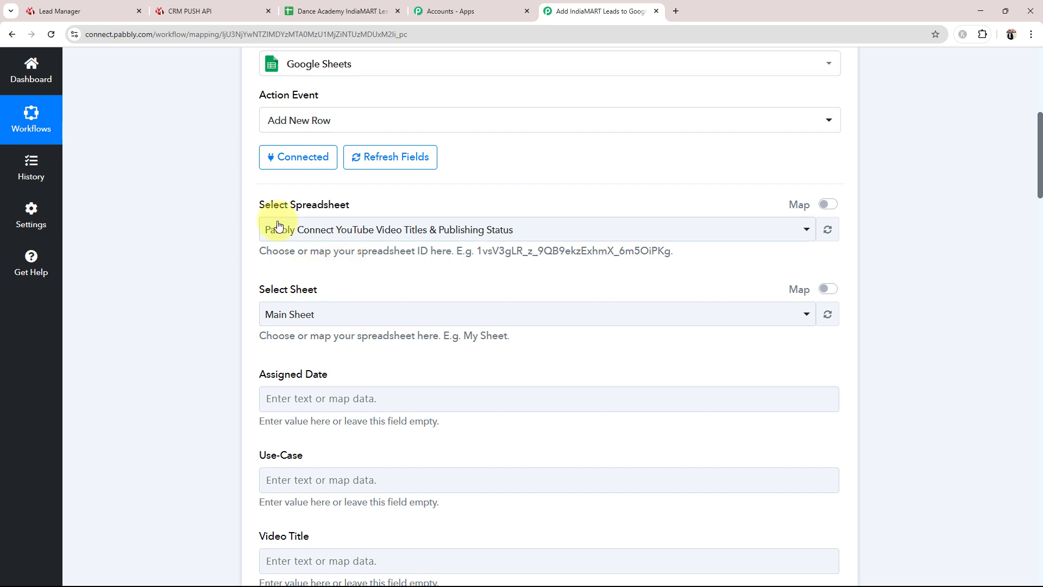
{"action": "left_click", "coordinate": [293, 232]}
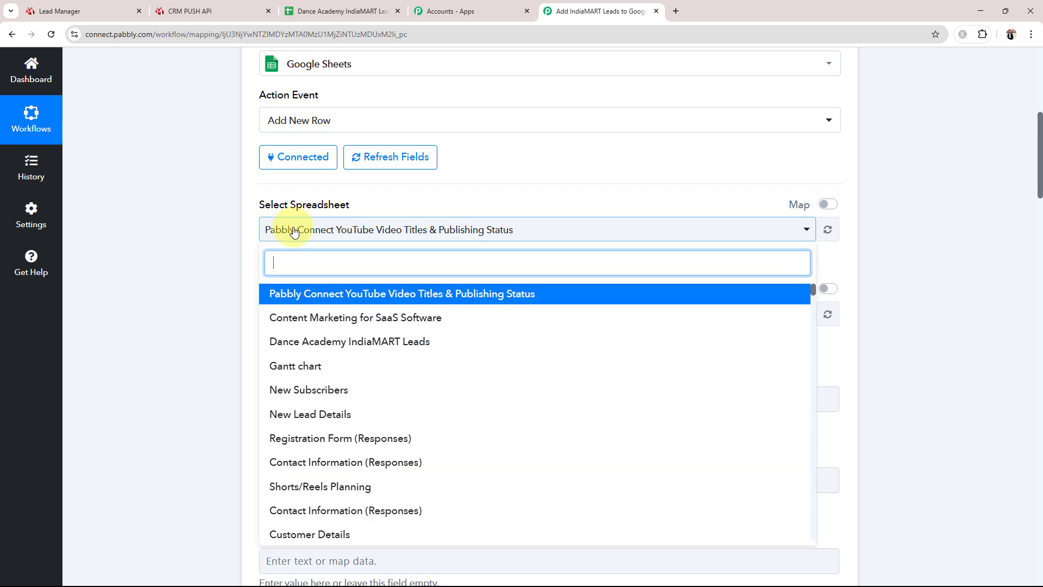
{"action": "left_click", "coordinate": [300, 344]}
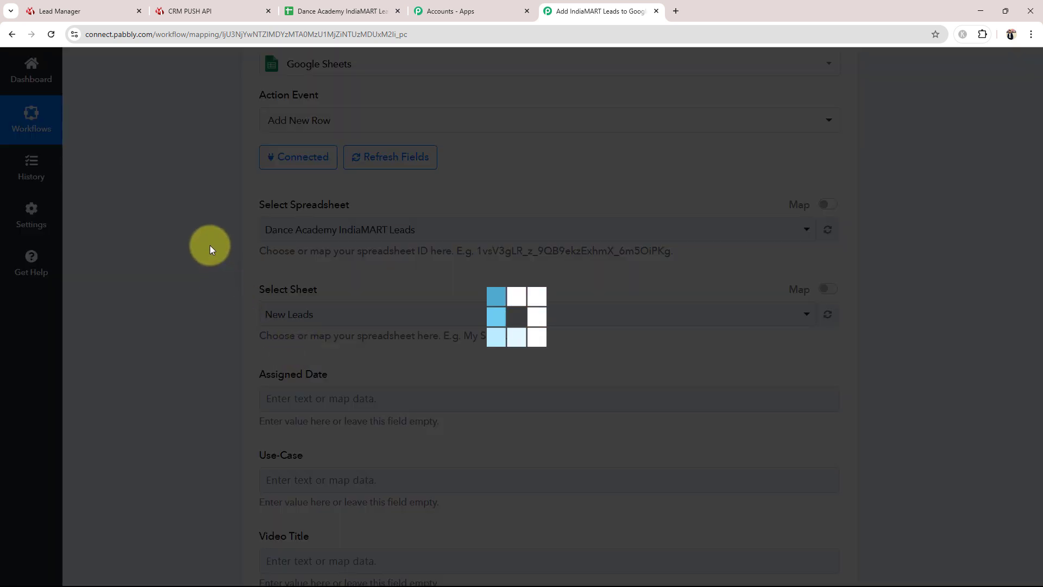
{"action": "scroll", "coordinate": [216, 247], "scroll_direction": "down", "scroll_amount": 3}
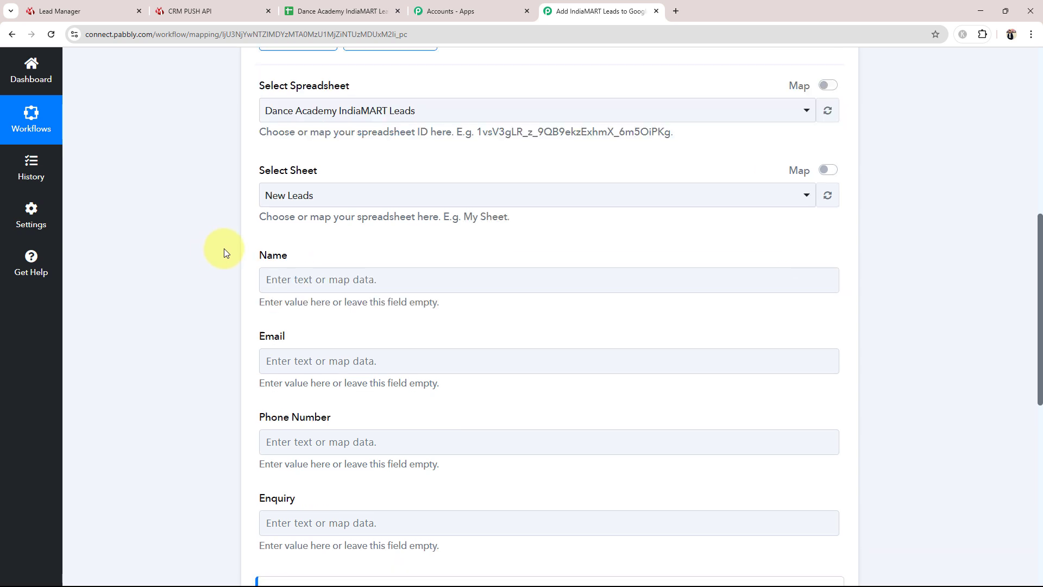
{"action": "left_click", "coordinate": [342, 11]}
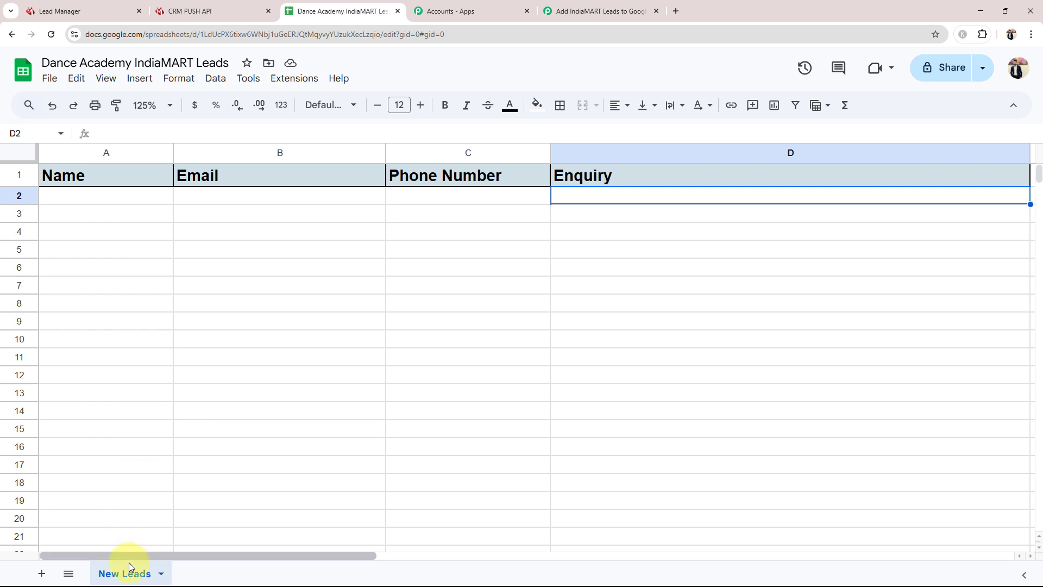
- Reselect New Leads as the target sheet, recheck the spreadsheet headers, and return to the mapping form
{"action": "left_click", "coordinate": [580, 6]}
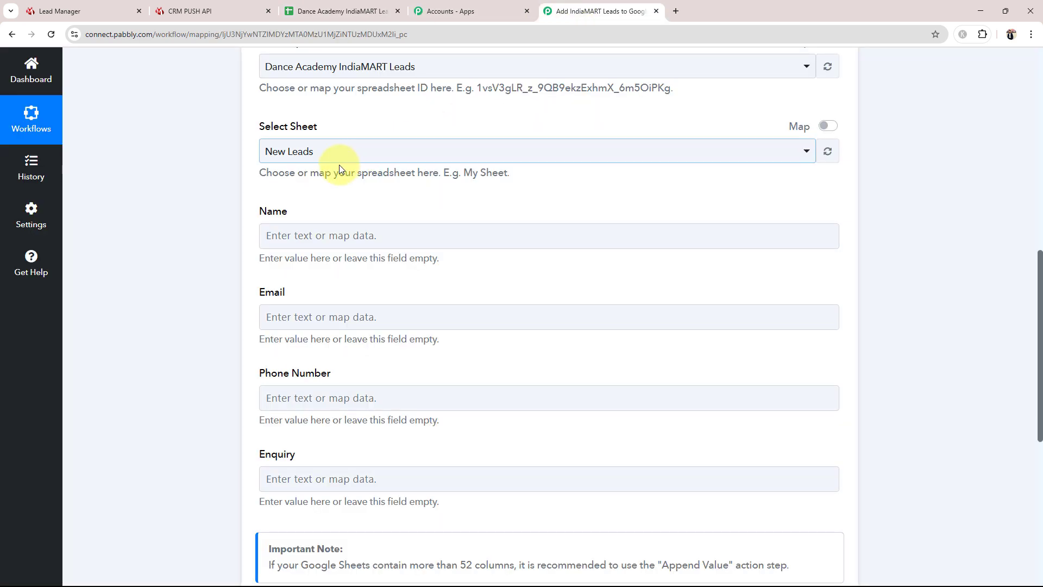
{"action": "left_click", "coordinate": [280, 153]}
{"action": "left_click", "coordinate": [286, 216]}
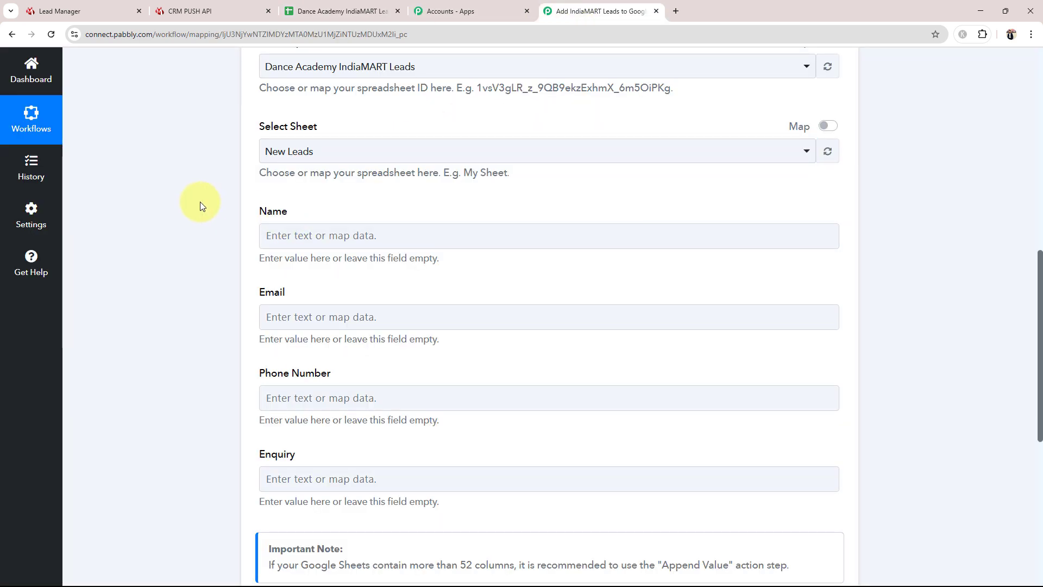
{"action": "scroll", "coordinate": [199, 201], "scroll_direction": "down", "scroll_amount": 1}
{"action": "left_click", "coordinate": [343, 11]}
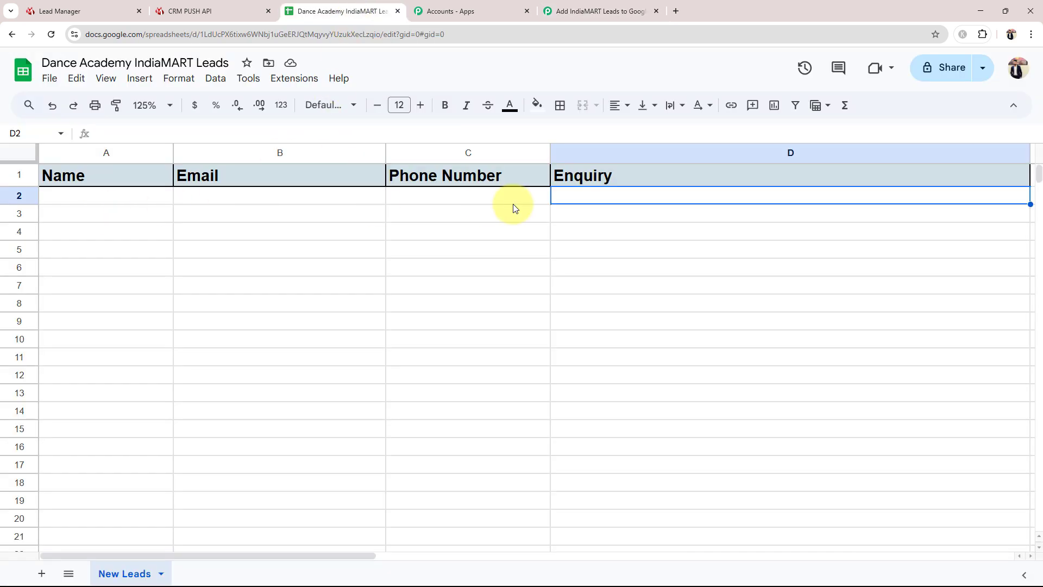
{"action": "left_click", "coordinate": [608, 9]}
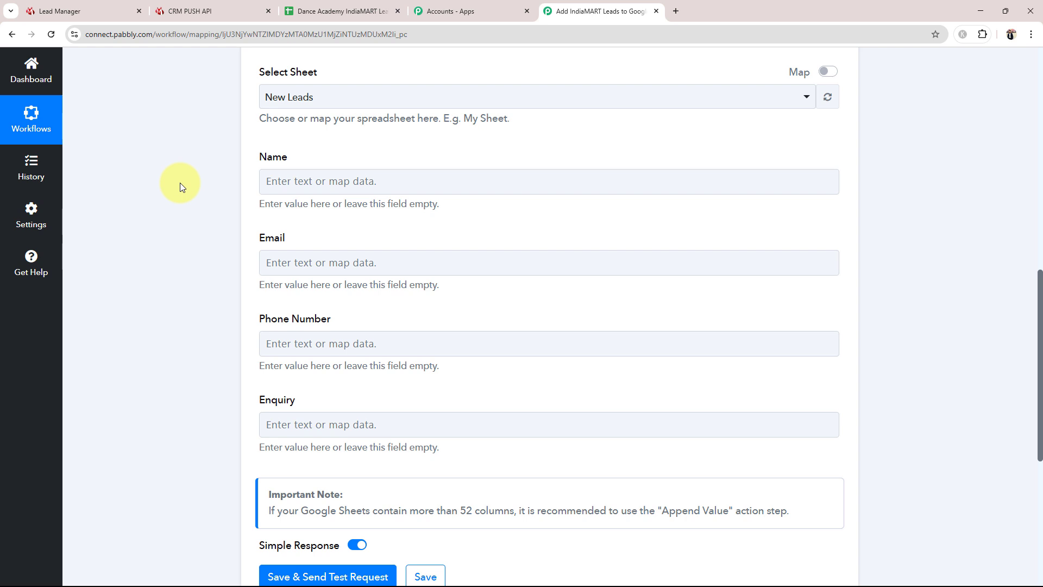
- Map RESPONSE SENDER NAME into the Name field by searching 'Name'
{"action": "left_click", "coordinate": [282, 179]}
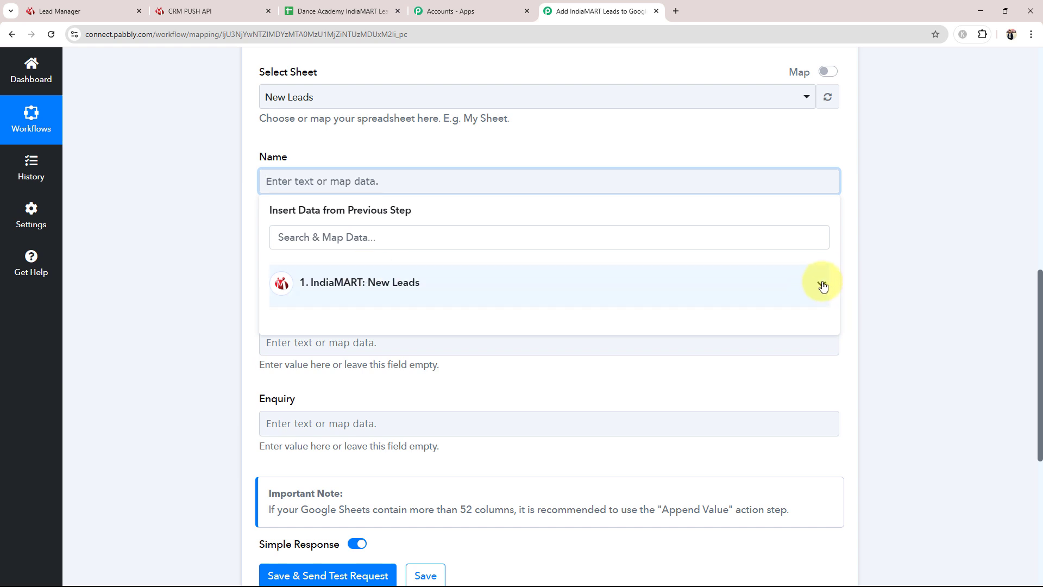
{"action": "left_click", "coordinate": [339, 241]}
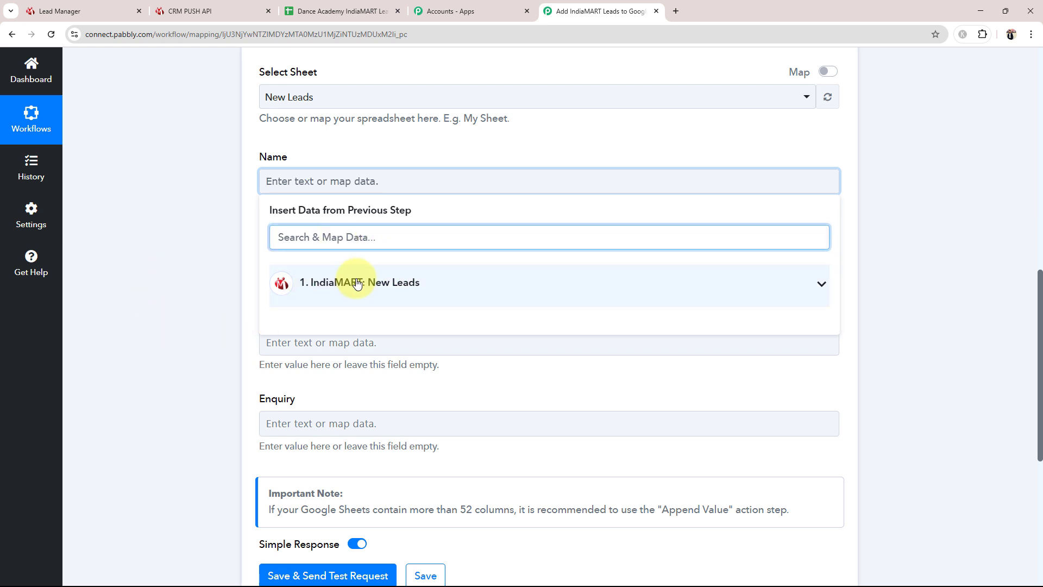
{"action": "type", "text": "Name"}
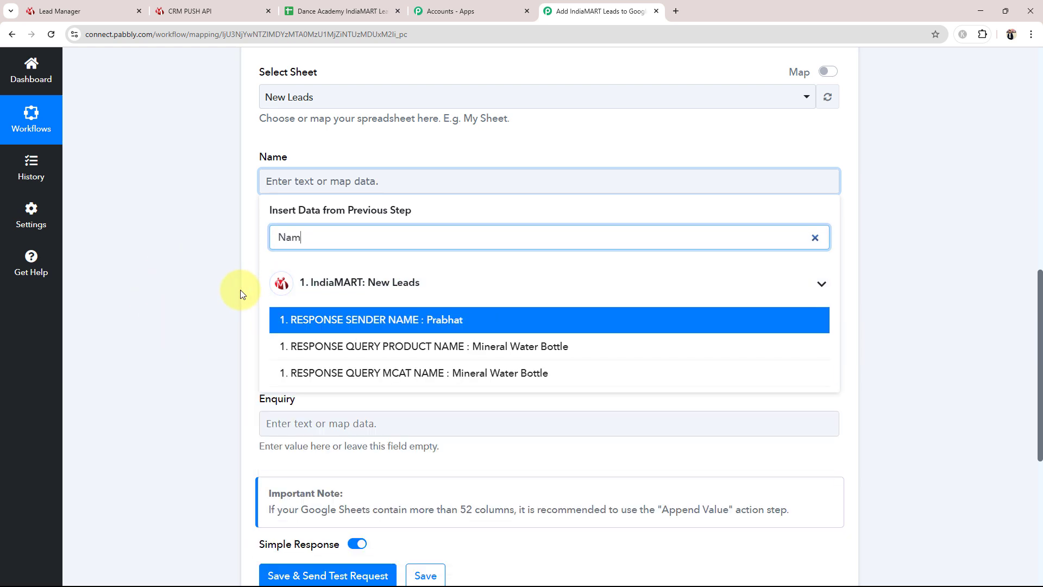
{"action": "left_click", "coordinate": [286, 313]}
{"action": "left_click", "coordinate": [149, 227]}
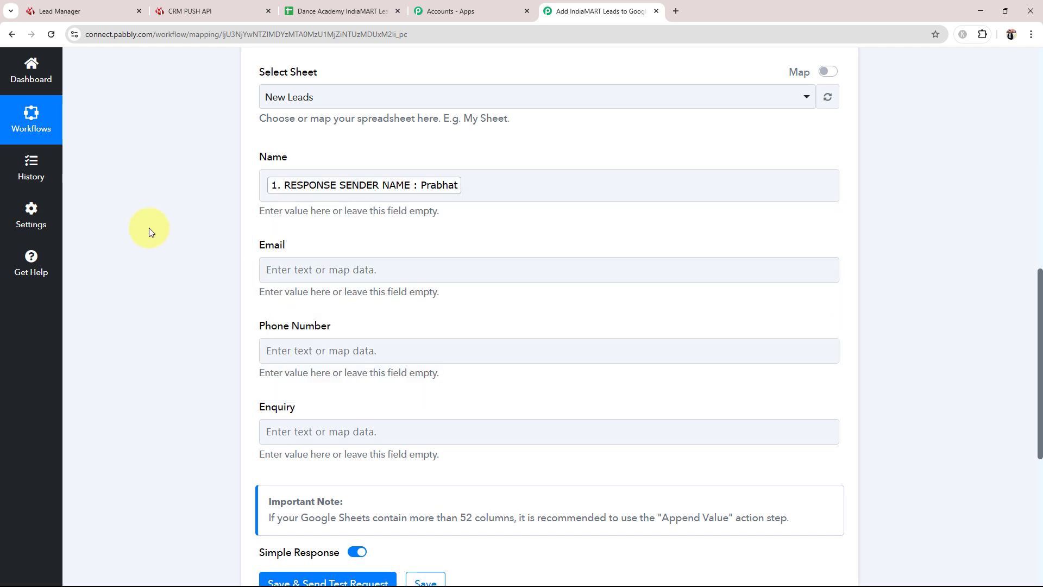
- Map RESPONSE SENDER EMAIL ALT into the Email field by searching '@'
{"action": "left_click", "coordinate": [342, 268]}
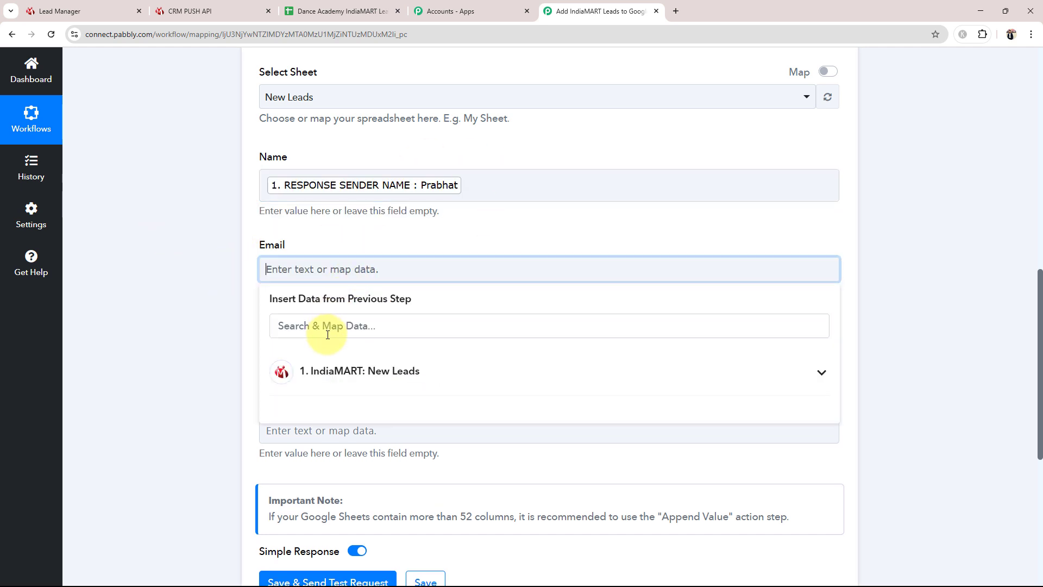
{"action": "left_click", "coordinate": [327, 335]}
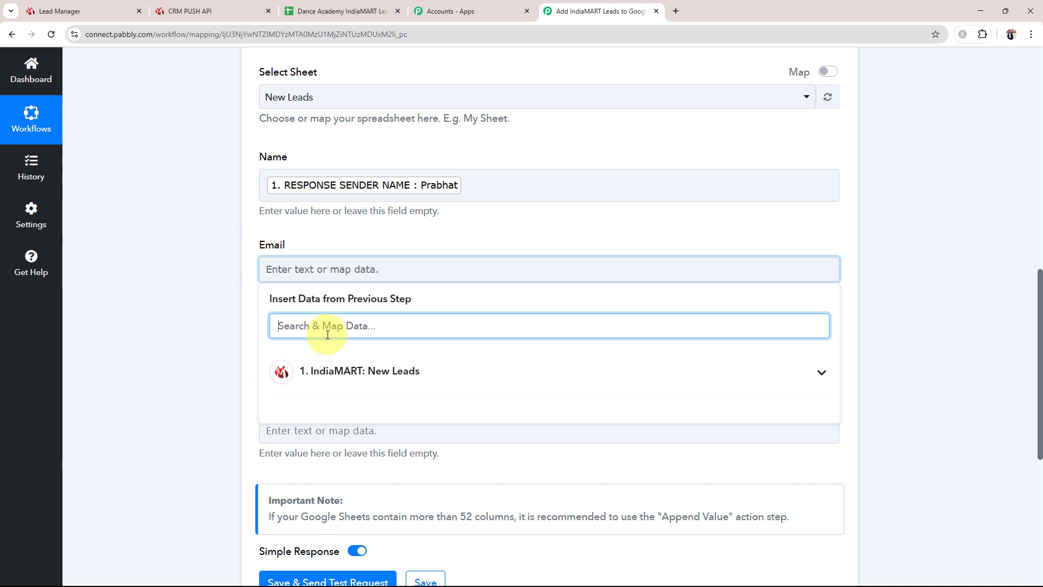
{"action": "type", "text": "@"}
{"action": "left_click", "coordinate": [302, 417]}
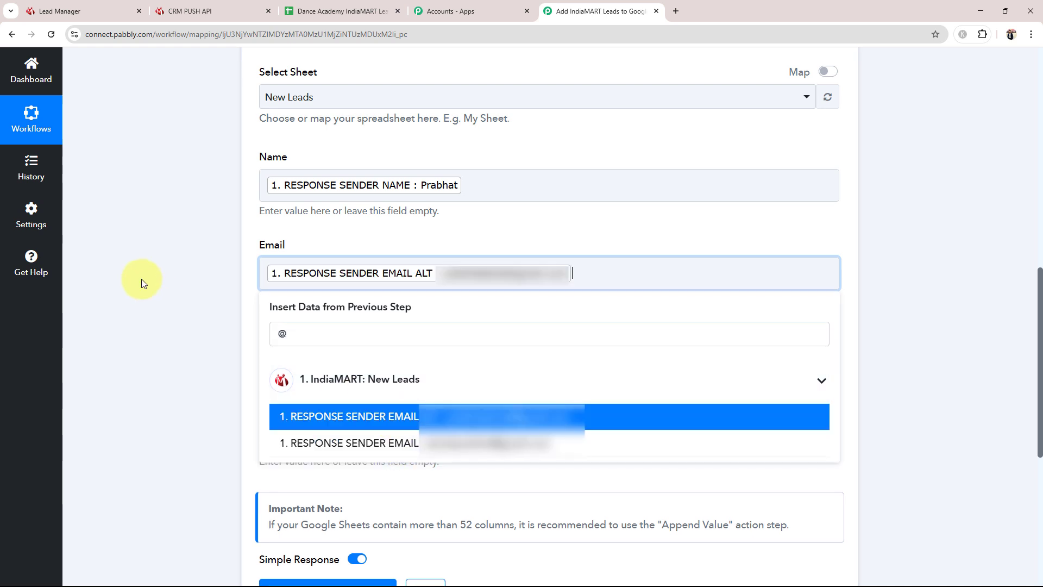
{"action": "left_click", "coordinate": [141, 278]}
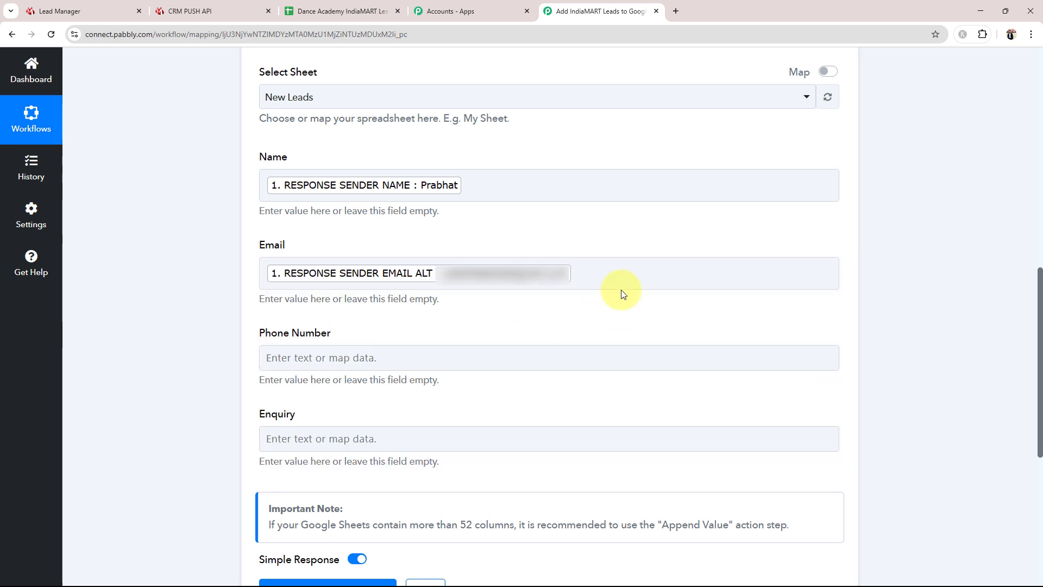
- Map RESPONSE SENDER PHONE into the Phone Number field by searching 'pho'
{"action": "left_click", "coordinate": [314, 363]}
{"action": "left_click", "coordinate": [324, 412]}
{"action": "type", "text": "pho"}
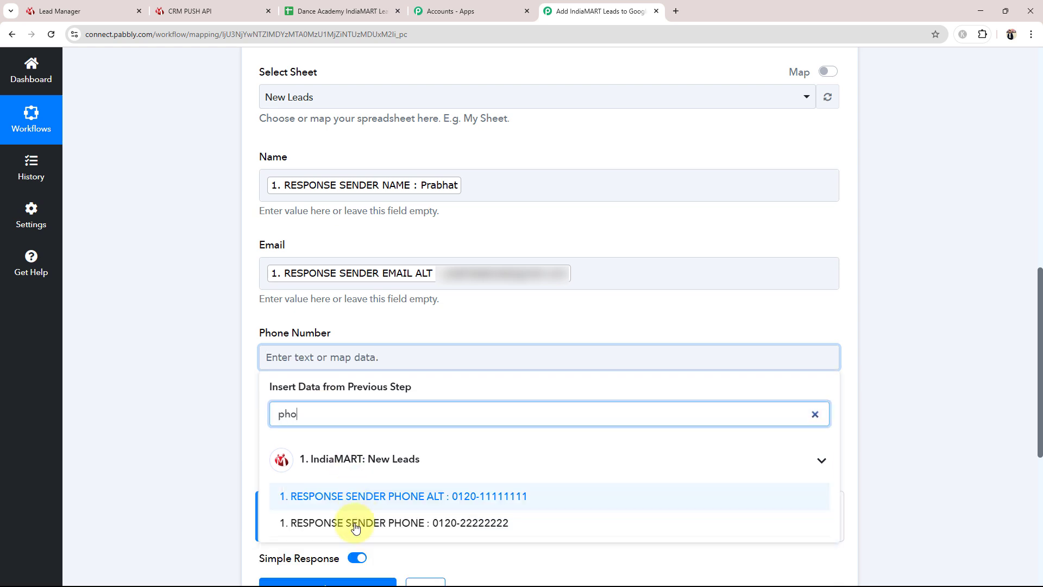
{"action": "left_click", "coordinate": [326, 522]}
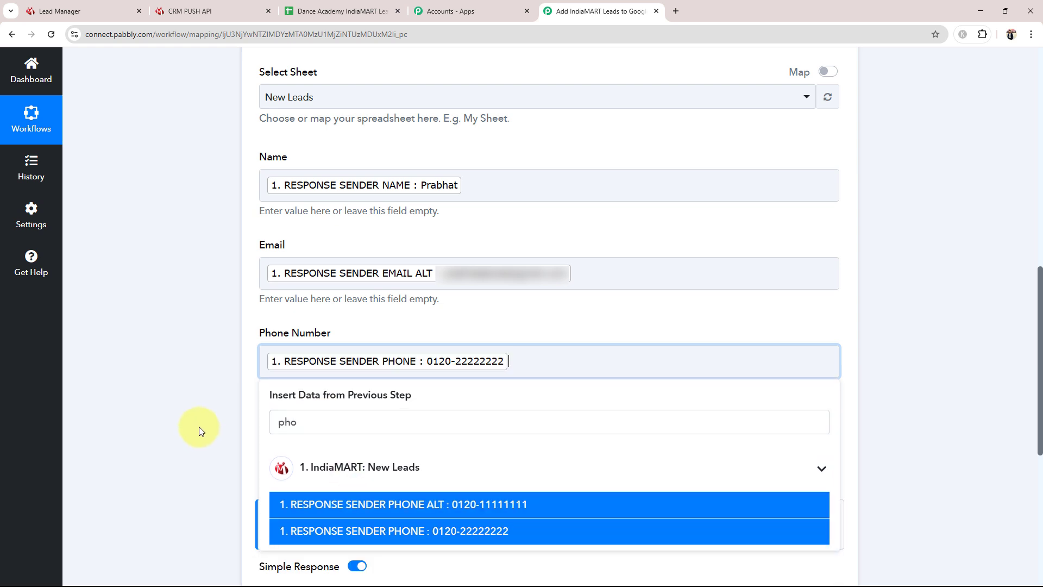
- Map RESPONSE QUERY MESSAGE into the Enquiry field by searching 'query m'
{"action": "left_click", "coordinate": [333, 448]}
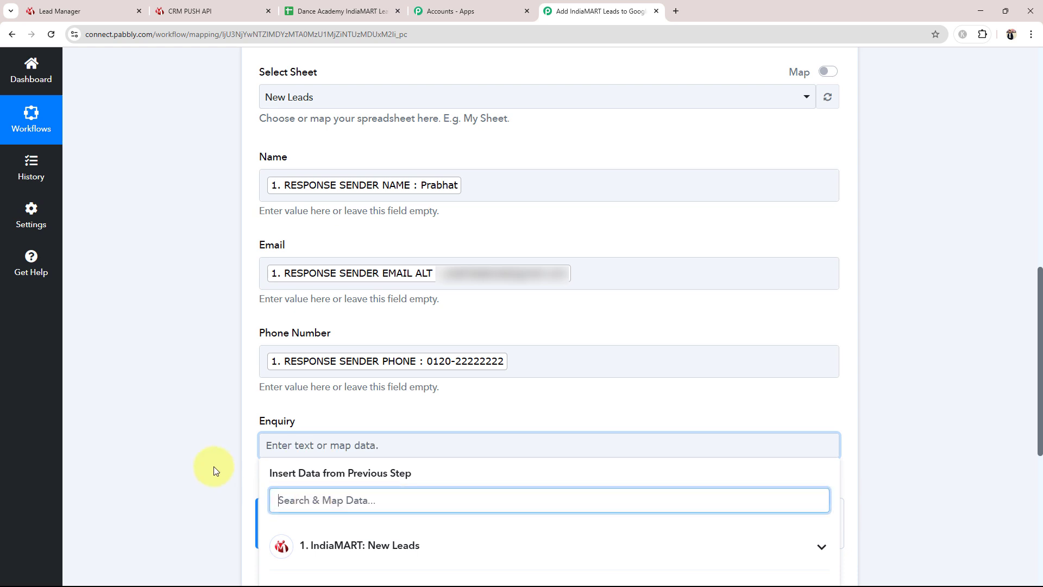
{"action": "type", "text": "quer"}
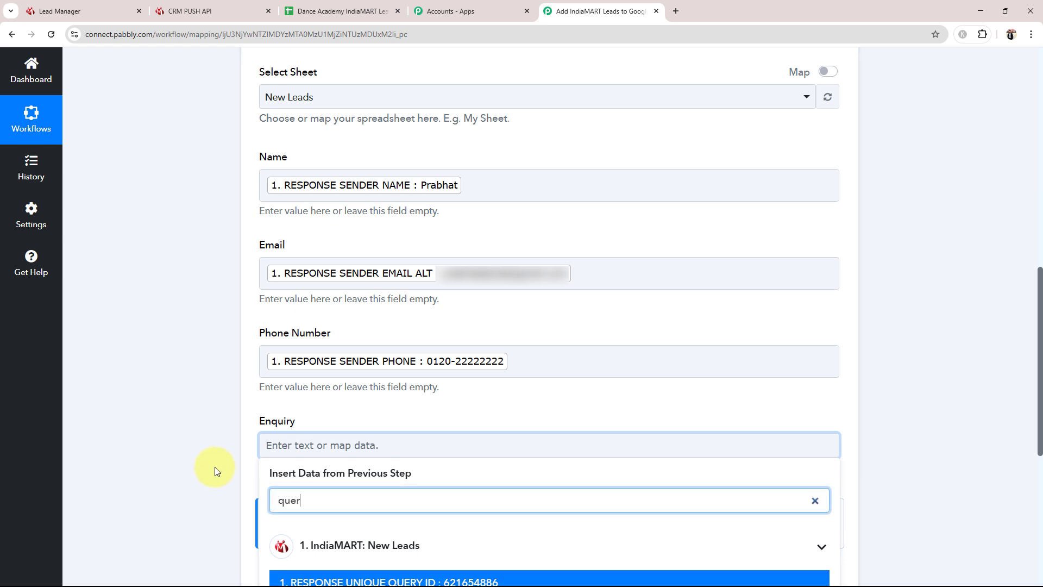
{"action": "type", "text": "y m"}
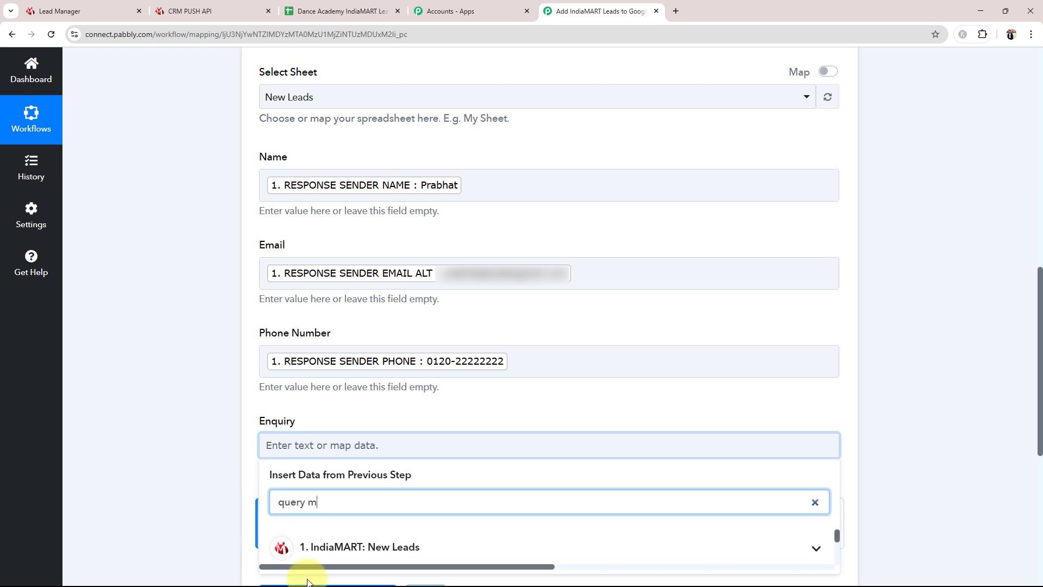
{"action": "scroll", "coordinate": [343, 462], "scroll_direction": "down", "scroll_amount": 1}
{"action": "left_click", "coordinate": [348, 522]}
{"action": "left_click", "coordinate": [244, 368]}
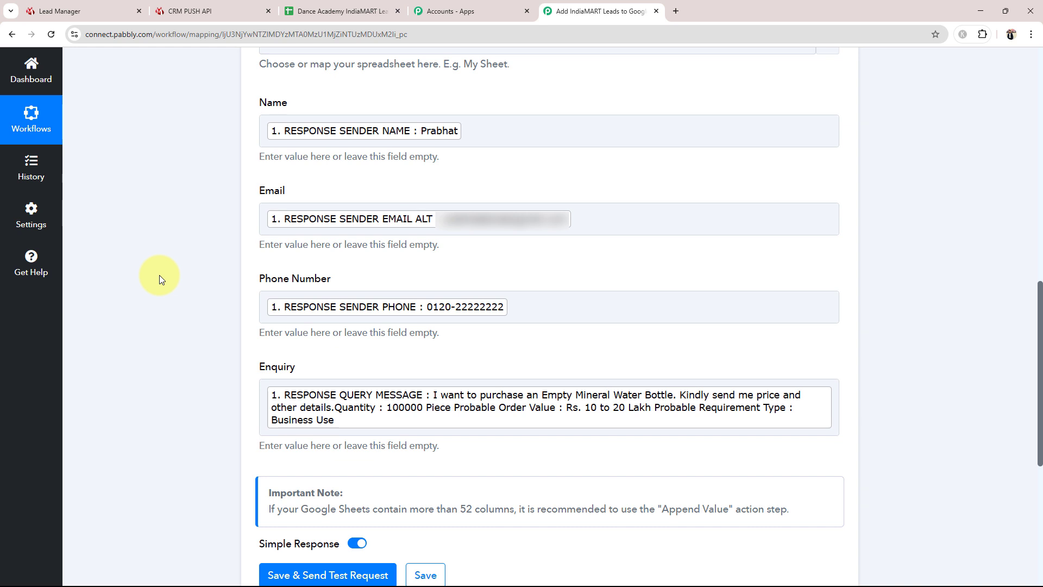
- Back in the mapping form, type and erase '0120' in Phone Number, leaving only the phone token
{"action": "left_click", "coordinate": [358, 10]}
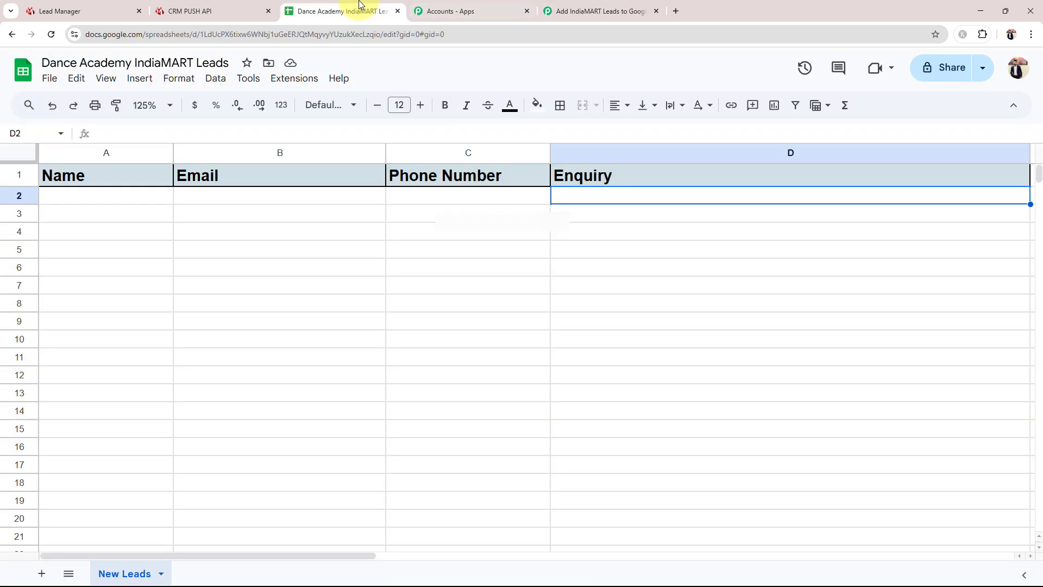
{"action": "left_click", "coordinate": [556, 4]}
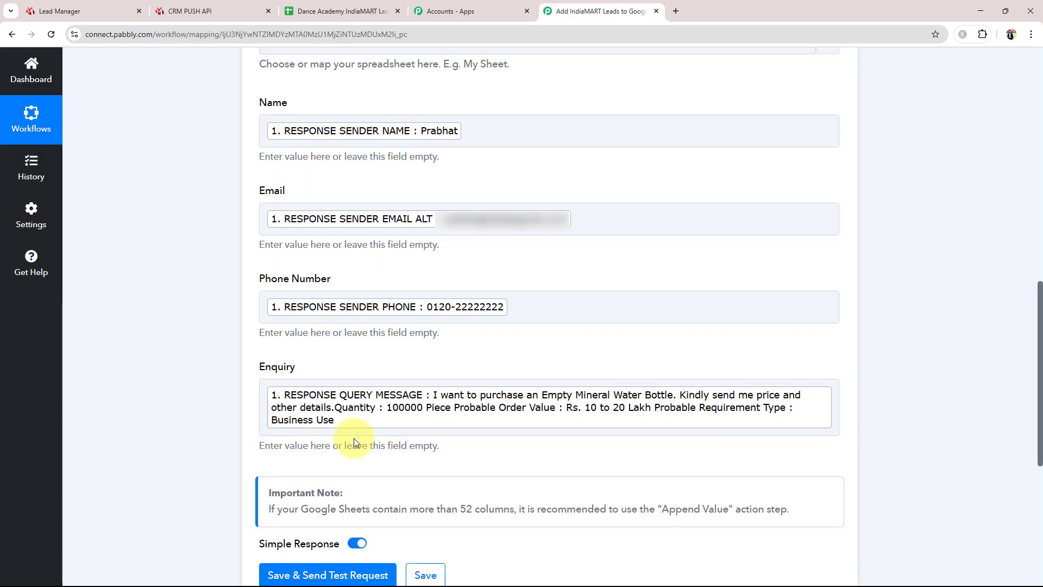
{"action": "left_click", "coordinate": [528, 301]}
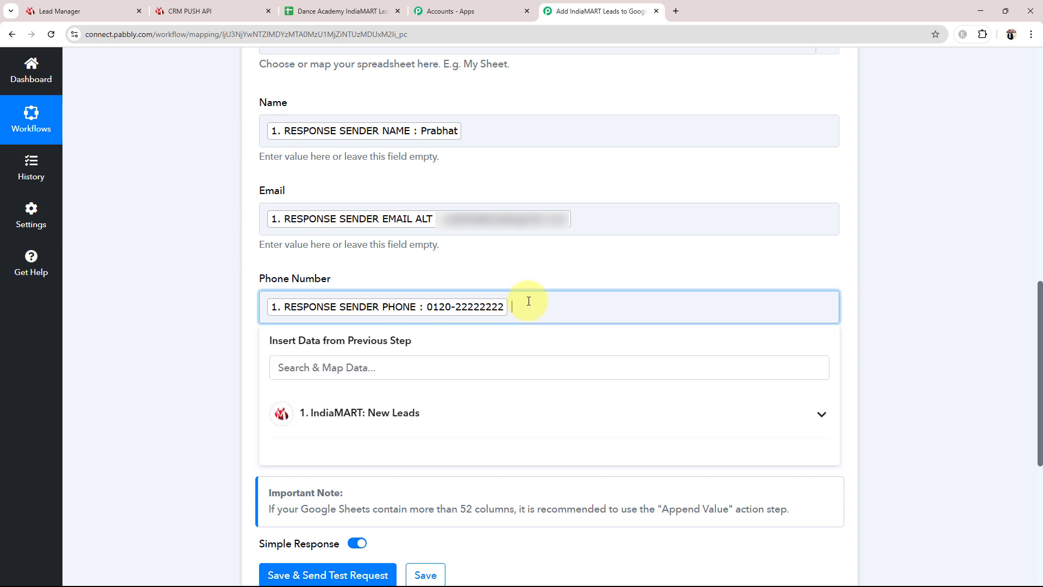
{"action": "type", "text": "0120"}
{"action": "key", "text": "BackSpace"}
{"action": "key", "text": "BackSpace"}
{"action": "key", "text": "BackSpace"}
{"action": "key", "text": "BackSpace"}
{"action": "left_click", "coordinate": [159, 265]}
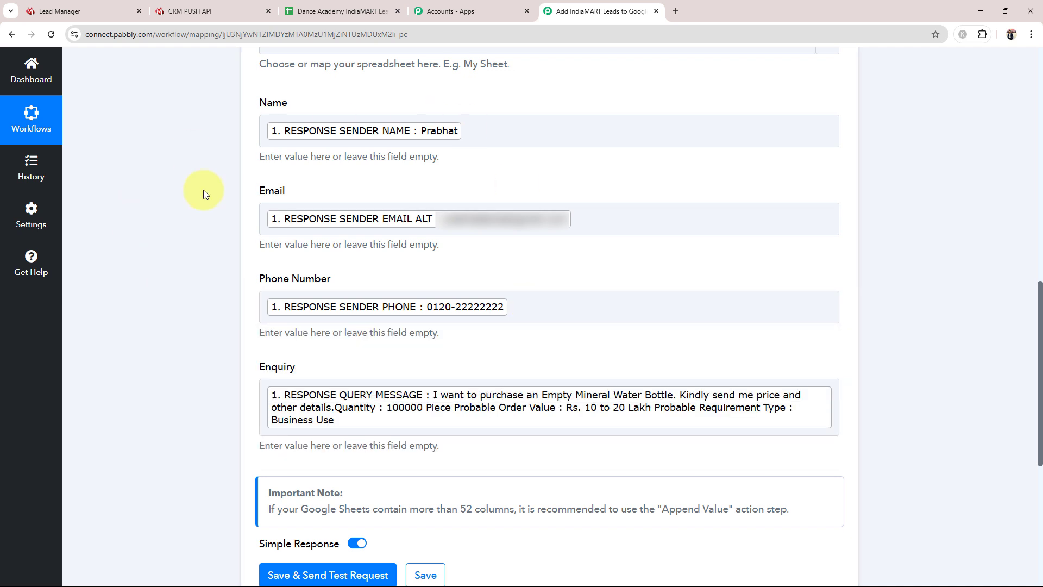
{"action": "mouse_move", "coordinate": [364, 4]}
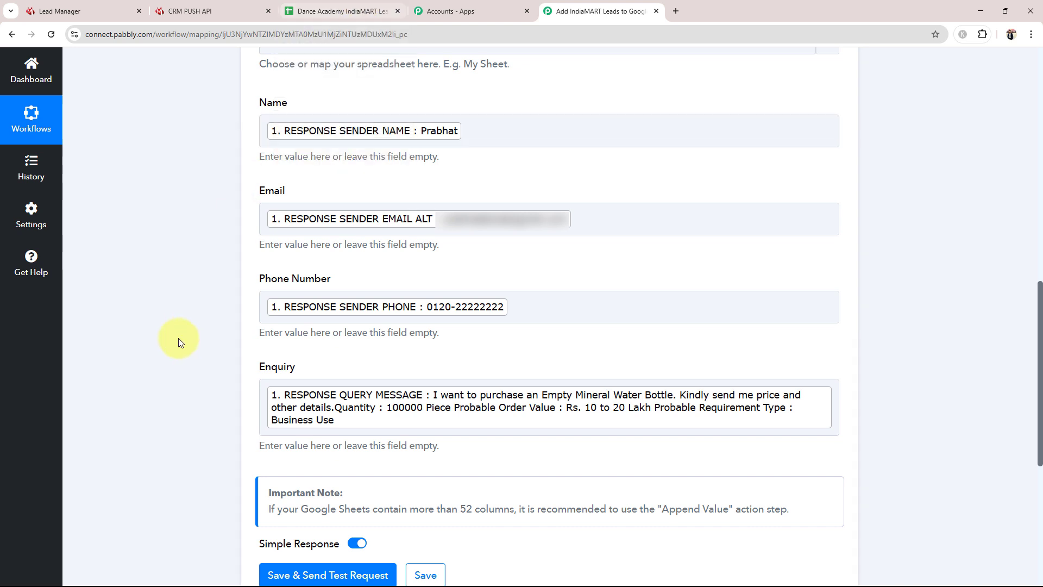
{"action": "scroll", "coordinate": [168, 367], "scroll_direction": "down", "scroll_amount": 3}
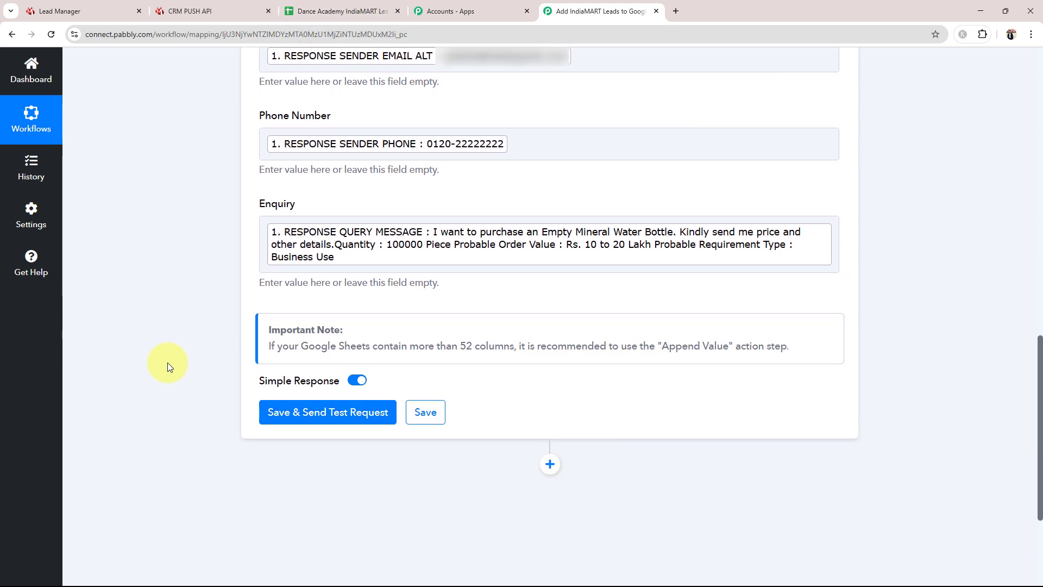
- Save and send a test request, confirming 1 row and 4 cells written to 'New Leads'!A2:D2
{"action": "left_click", "coordinate": [302, 412]}
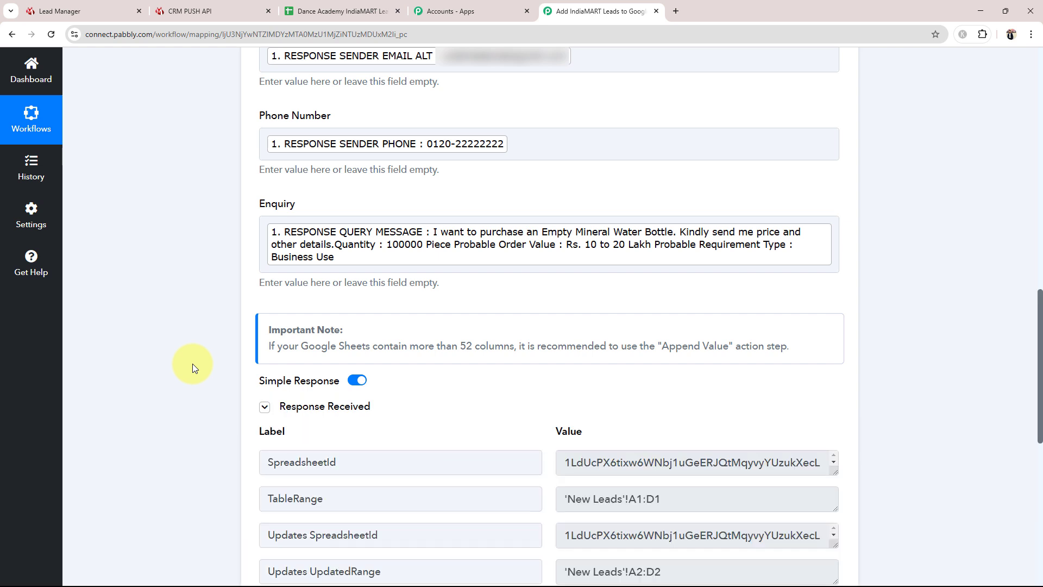
{"action": "scroll", "coordinate": [214, 374], "scroll_direction": "down", "scroll_amount": 5}
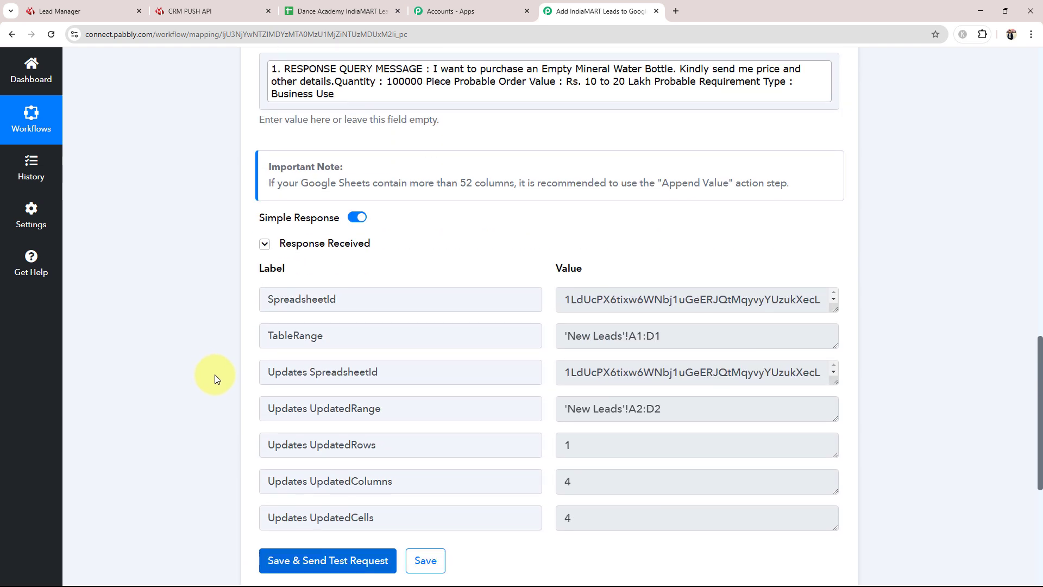
{"action": "left_click", "coordinate": [562, 380]}
{"action": "left_click_drag", "start_coordinate": [600, 408], "coordinate": [540, 411]}
{"action": "left_click_drag", "start_coordinate": [622, 333], "coordinate": [546, 333]}
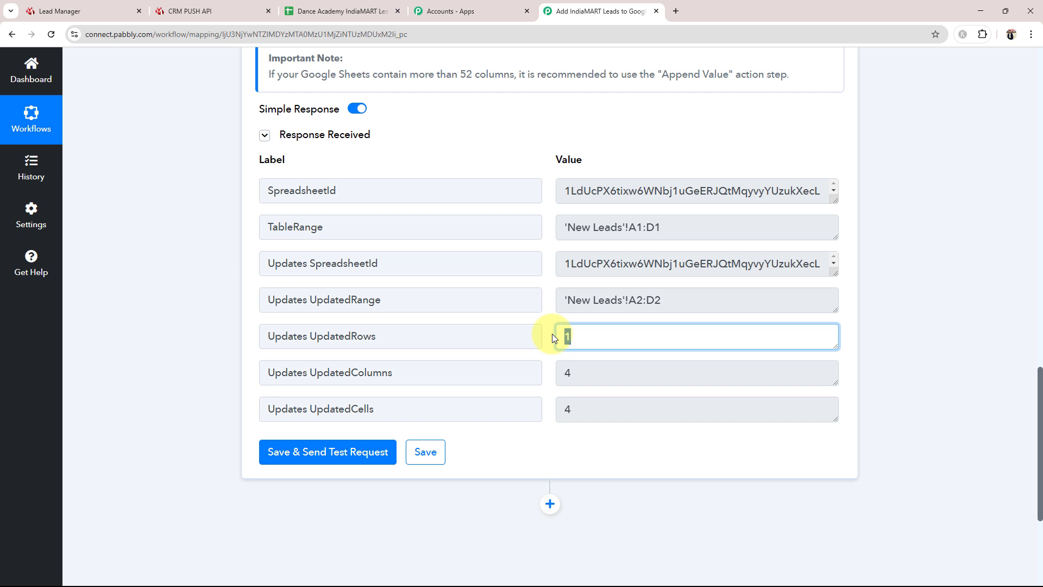
- Format A2:D2 with no bold, font size 12 and default fill, and wrap D2's enquiry text
{"action": "left_click", "coordinate": [309, 11]}
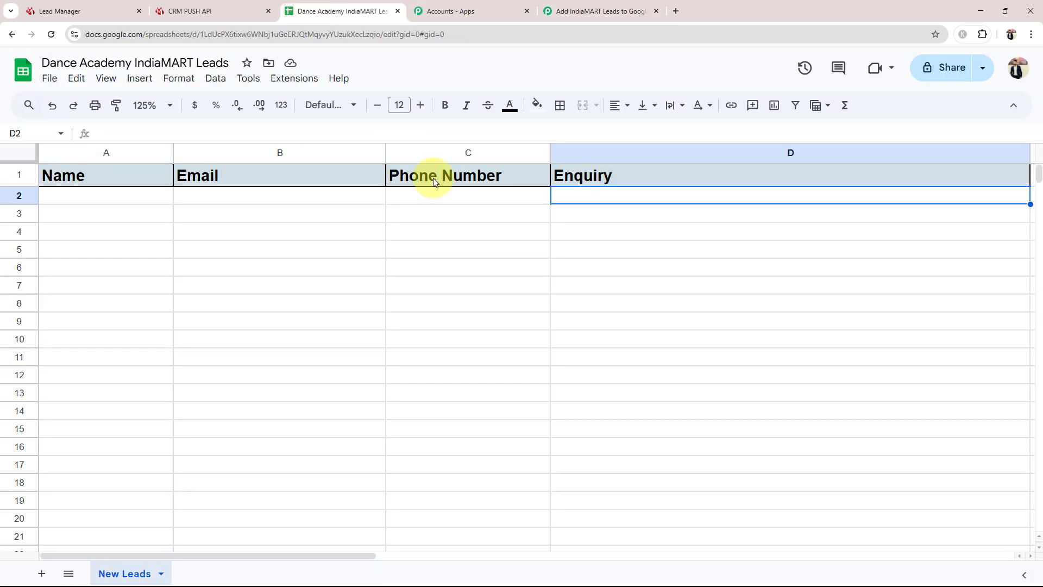
{"action": "left_click_drag", "start_coordinate": [607, 207], "coordinate": [82, 202]}
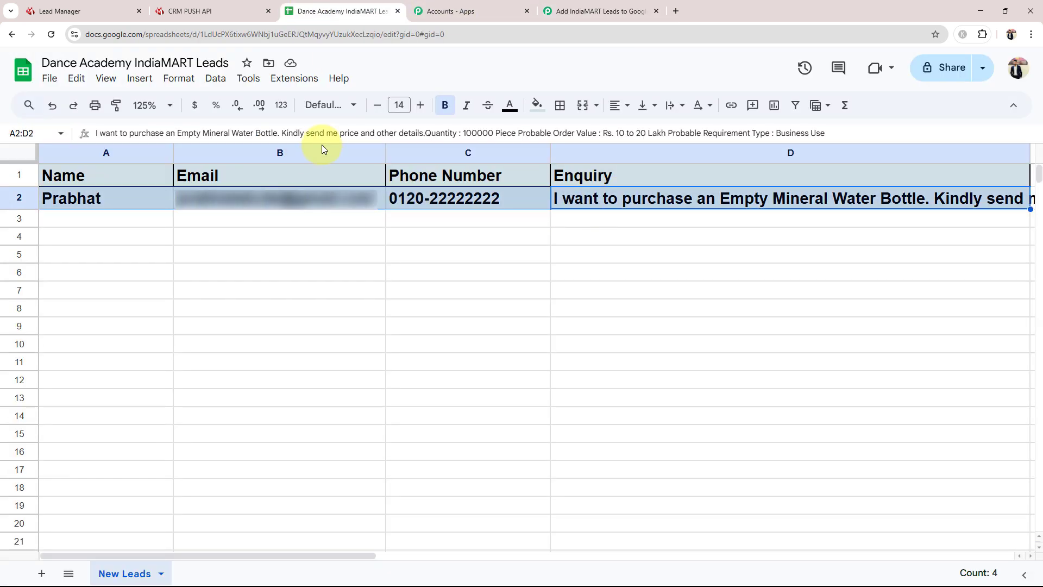
{"action": "left_click", "coordinate": [443, 106]}
{"action": "left_click", "coordinate": [377, 104]}
{"action": "left_click", "coordinate": [377, 105]}
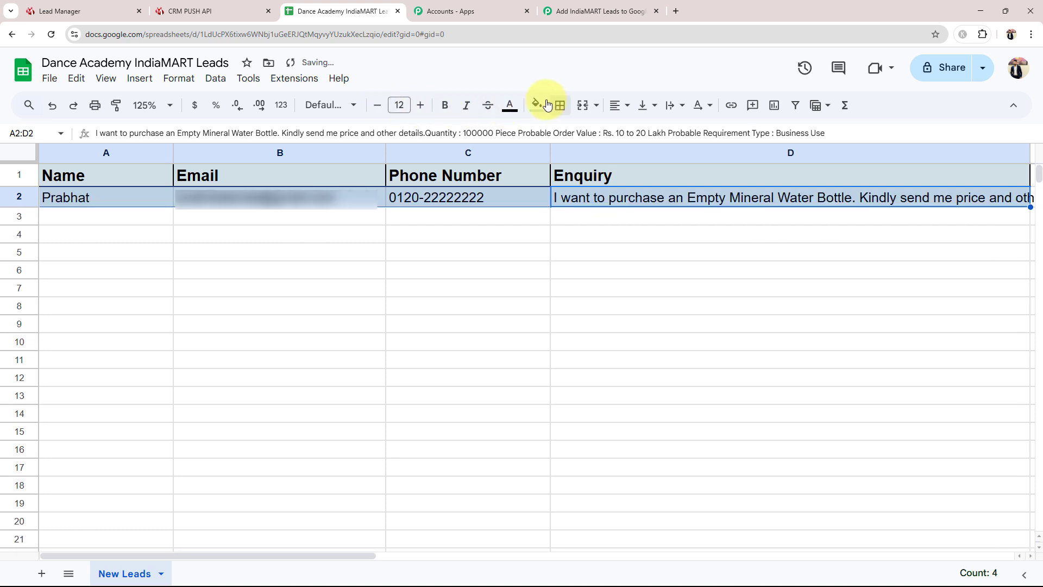
{"action": "left_click", "coordinate": [537, 104]}
{"action": "left_click", "coordinate": [572, 133]}
{"action": "left_click", "coordinate": [571, 272]}
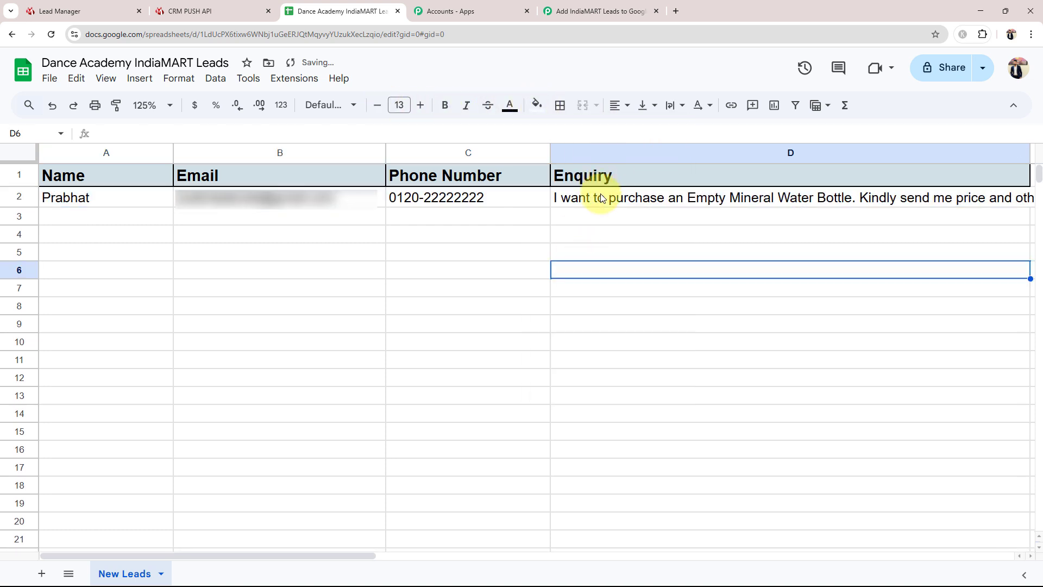
{"action": "left_click", "coordinate": [601, 195]}
{"action": "left_click", "coordinate": [589, 325]}
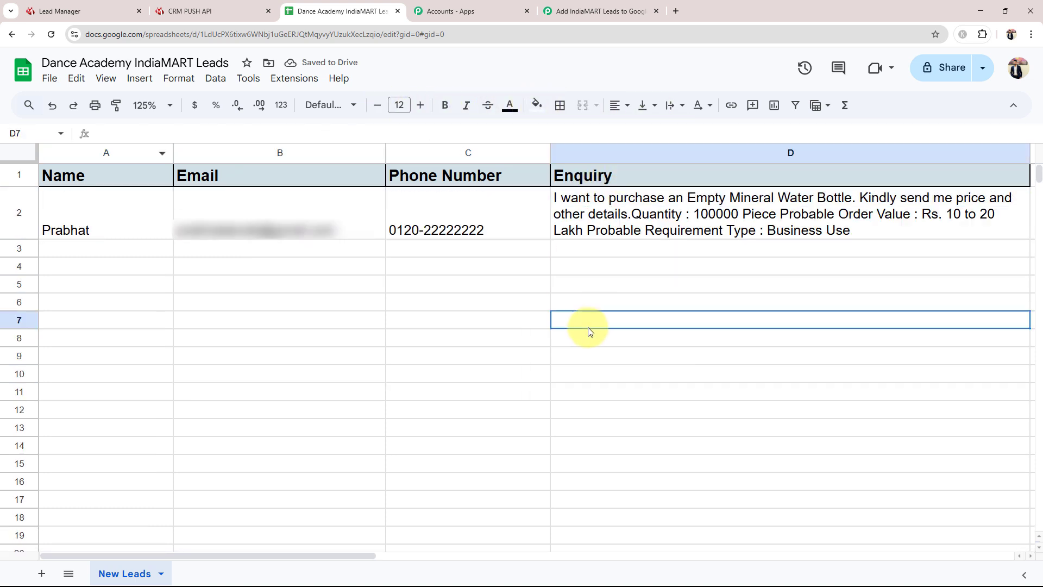
- Check the lead's name, email, phone number and enquiry values in A2 through D2
{"action": "left_click", "coordinate": [82, 229]}
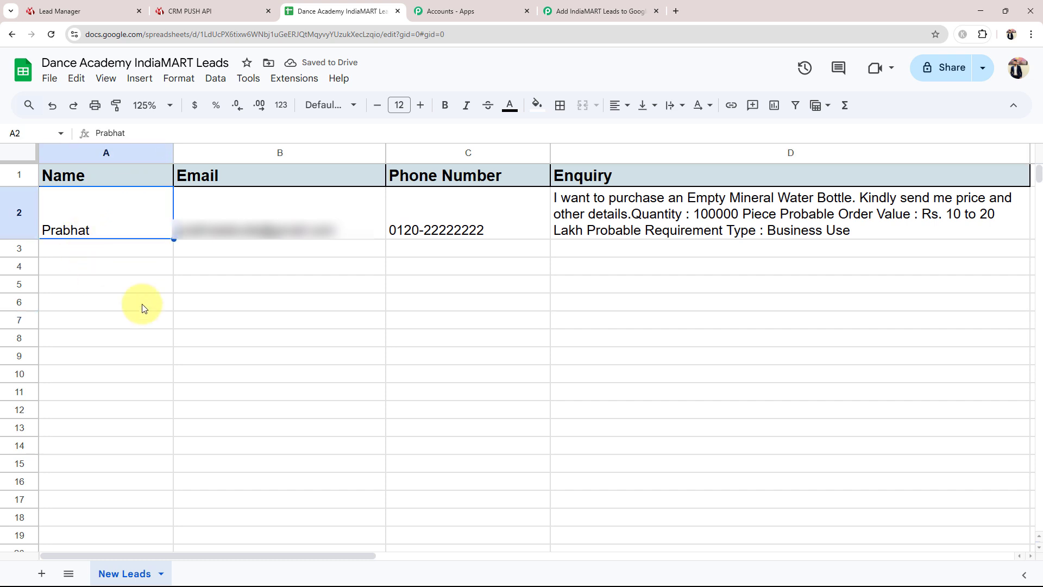
{"action": "left_click", "coordinate": [211, 216]}
{"action": "left_click", "coordinate": [430, 249]}
{"action": "left_click", "coordinate": [425, 228]}
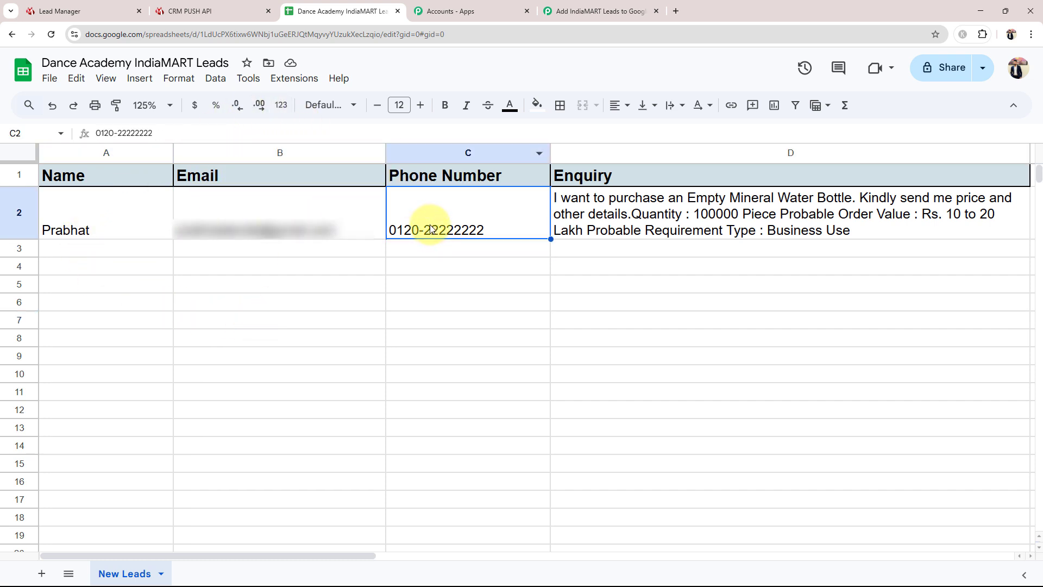
{"action": "left_click", "coordinate": [768, 216]}
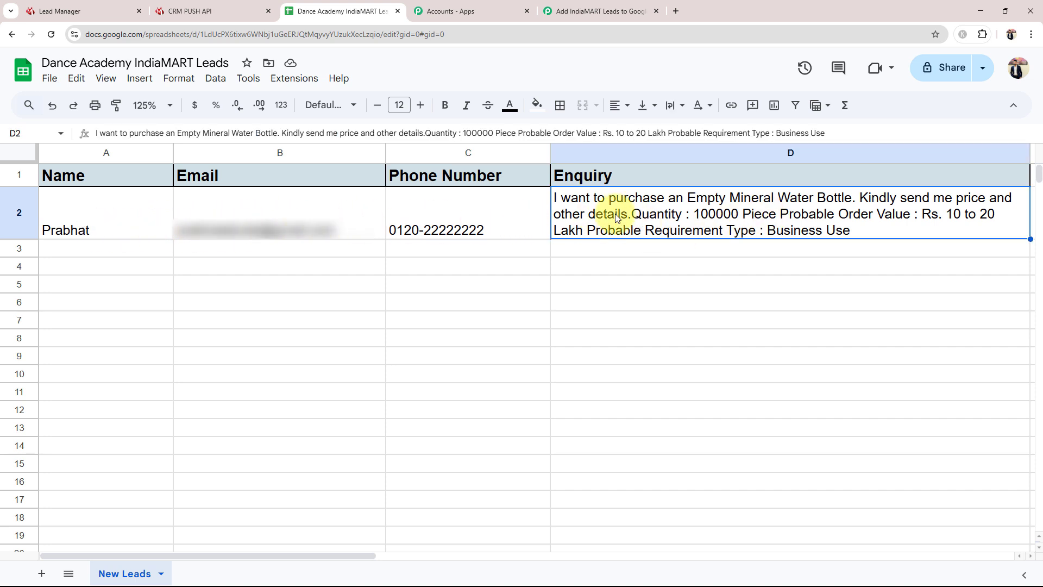
{"action": "left_click", "coordinate": [414, 390]}
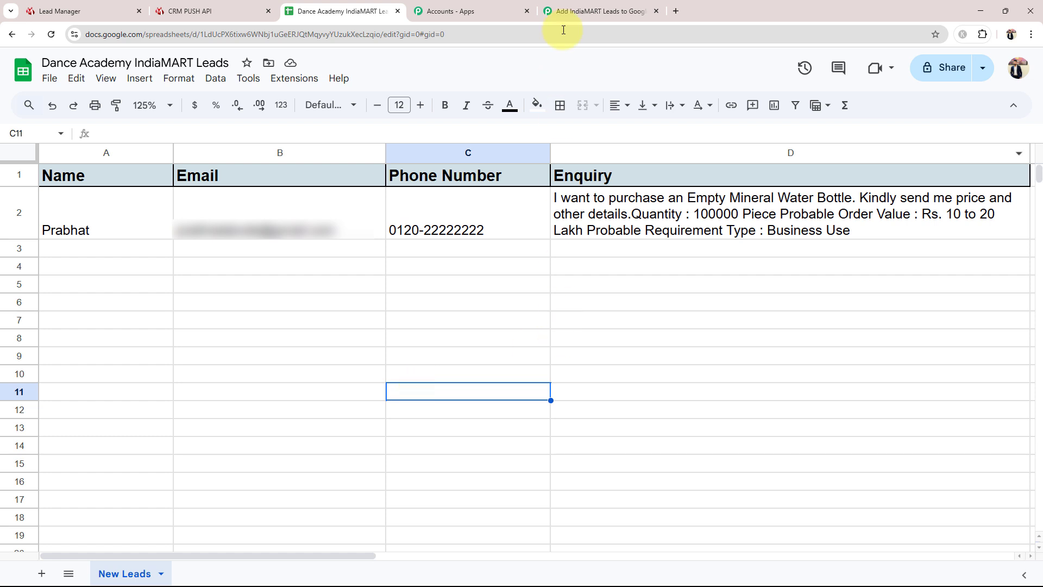
- Back in Pabbly, scroll up and collapse the Add New Row action step
{"action": "left_click", "coordinate": [599, 11]}
{"action": "left_click", "coordinate": [953, 425]}
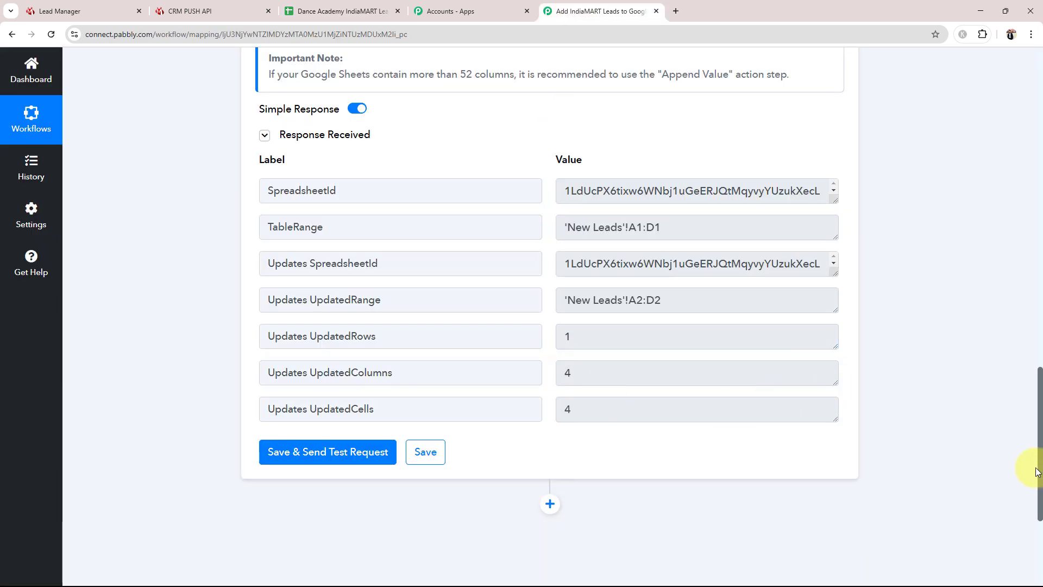
{"action": "left_click_drag", "start_coordinate": [1040, 471], "coordinate": [1038, 136]}
{"action": "left_click", "coordinate": [605, 387]}
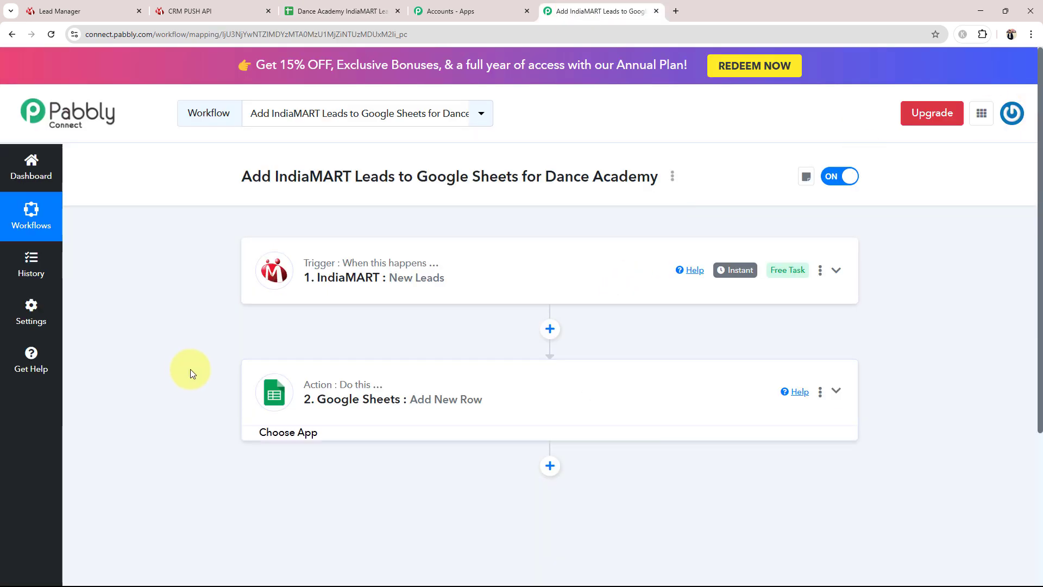